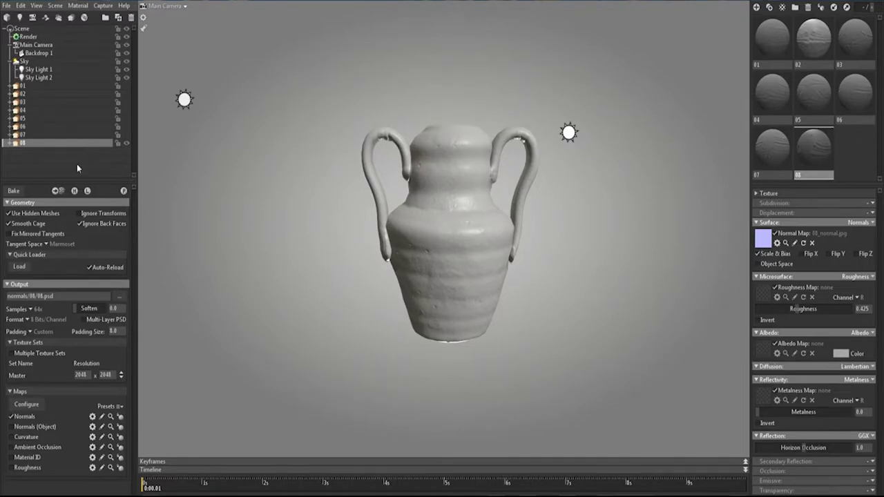
- Add a new baker, widen the outliner, and rename Baker 1 to '09'
click(70, 20)
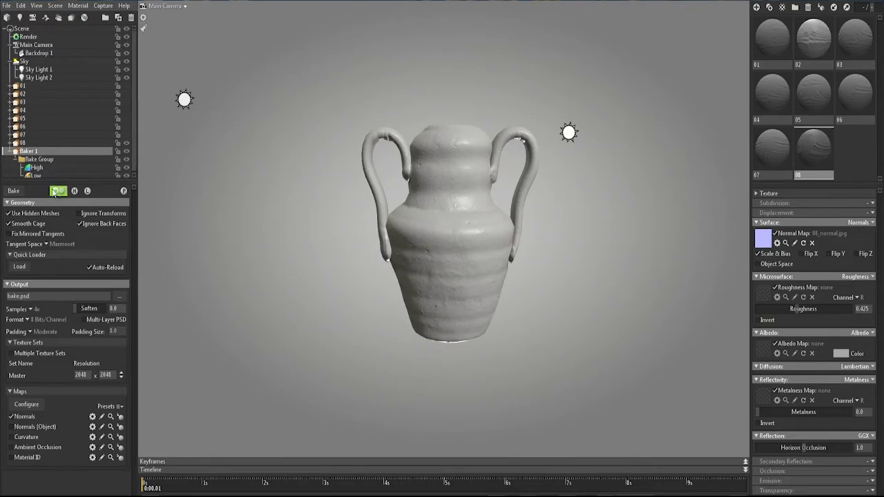
drag(50, 184, 53, 217)
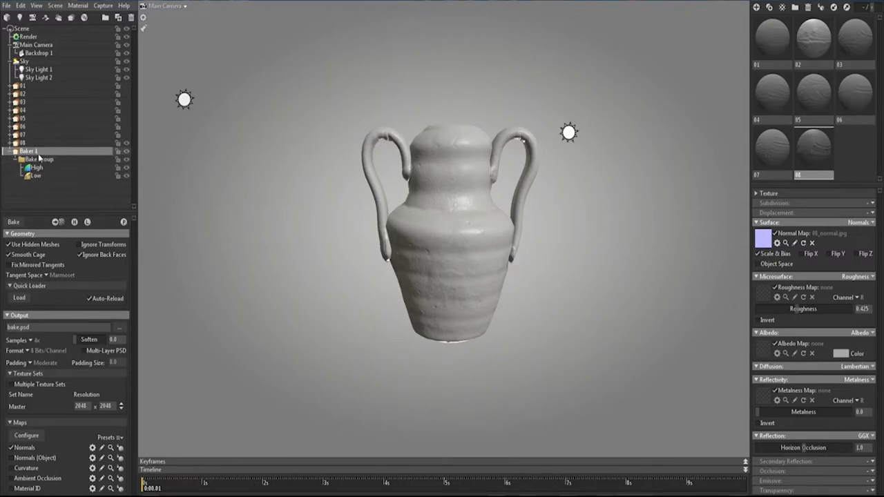
double_click(33, 152)
text(08)
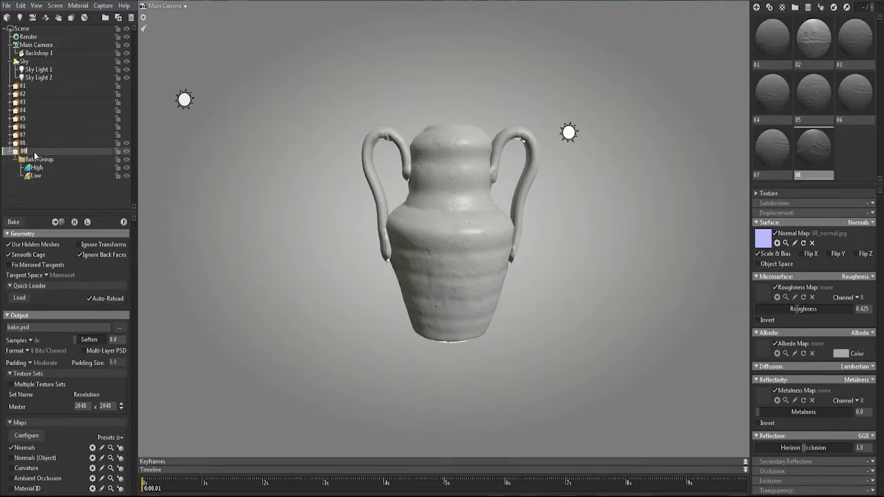
text(09)
key(Return)
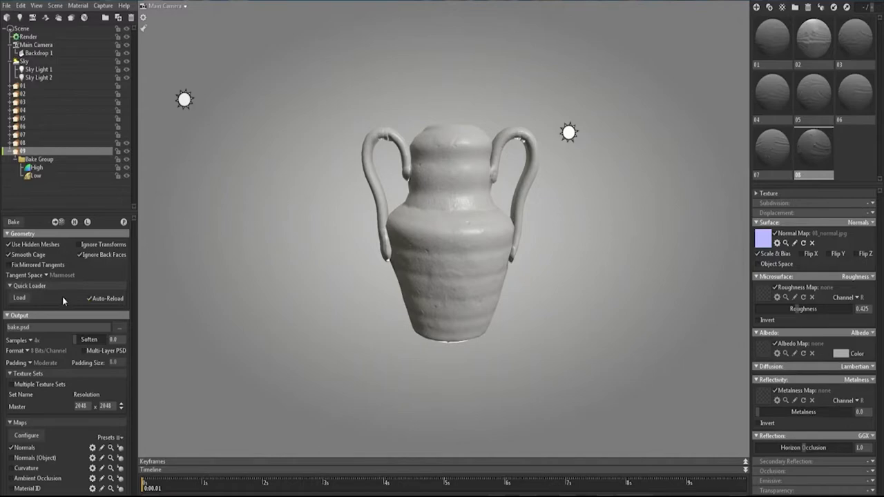
- Point the bake output to normals/09/09.psd, keeping Photoshop Document as the file type
click(120, 328)
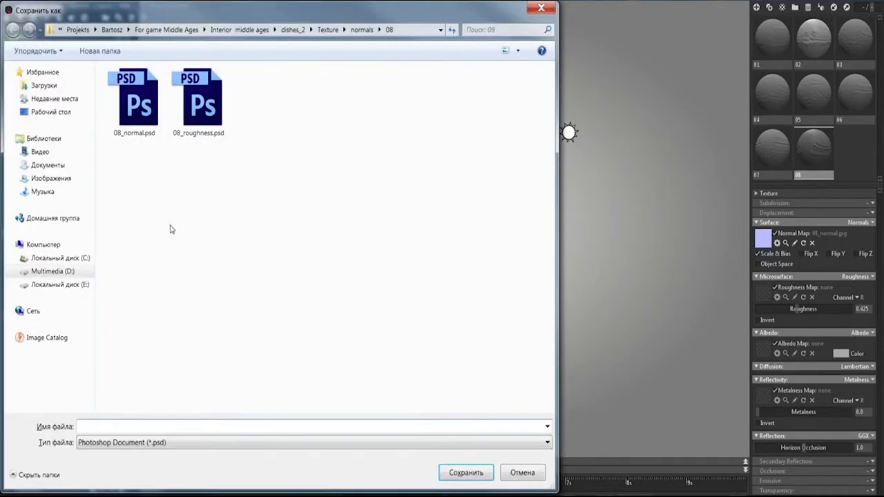
click(360, 33)
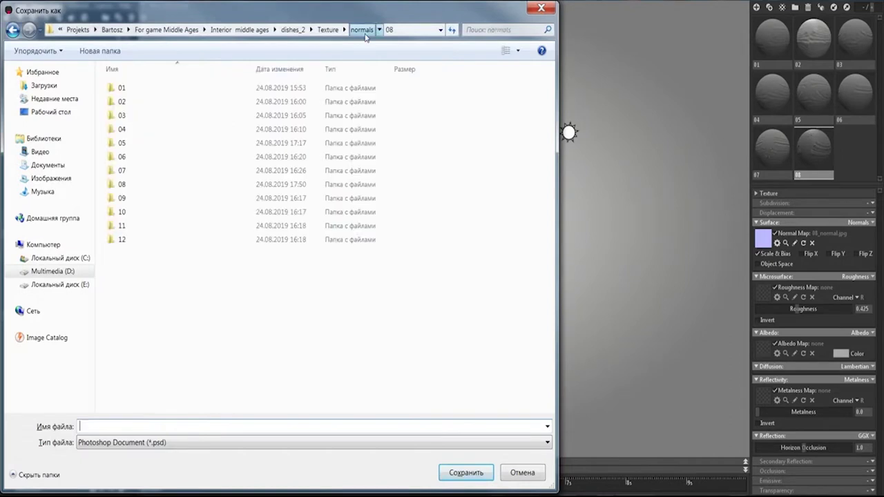
double_click(136, 201)
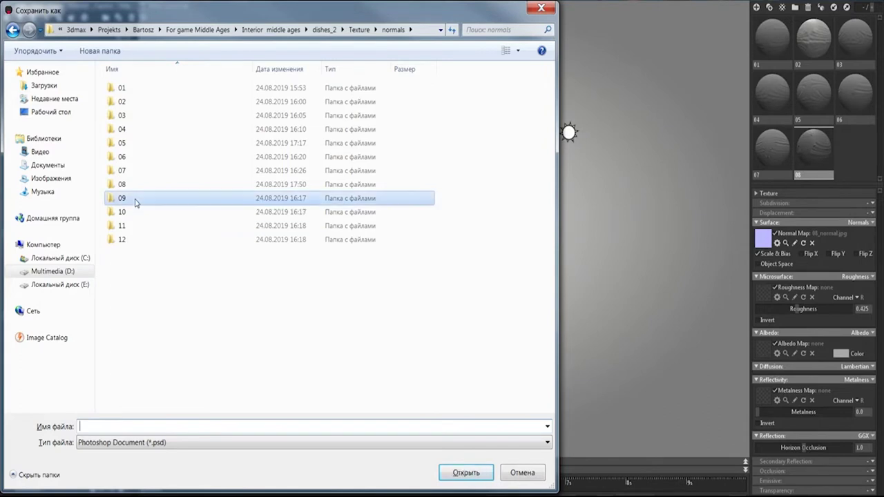
click(130, 427)
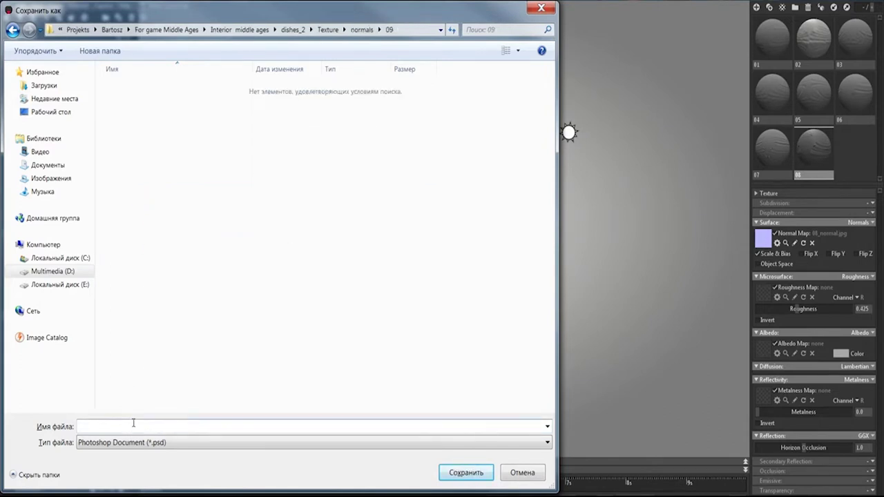
click(177, 444)
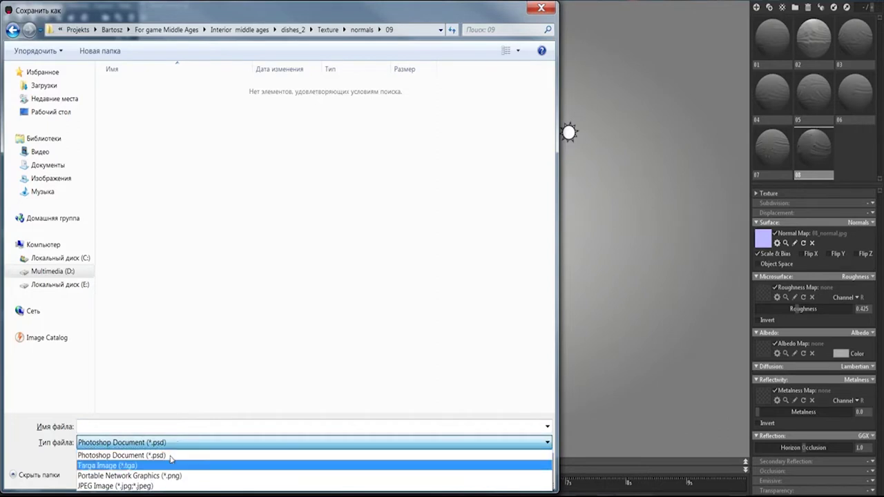
click(174, 446)
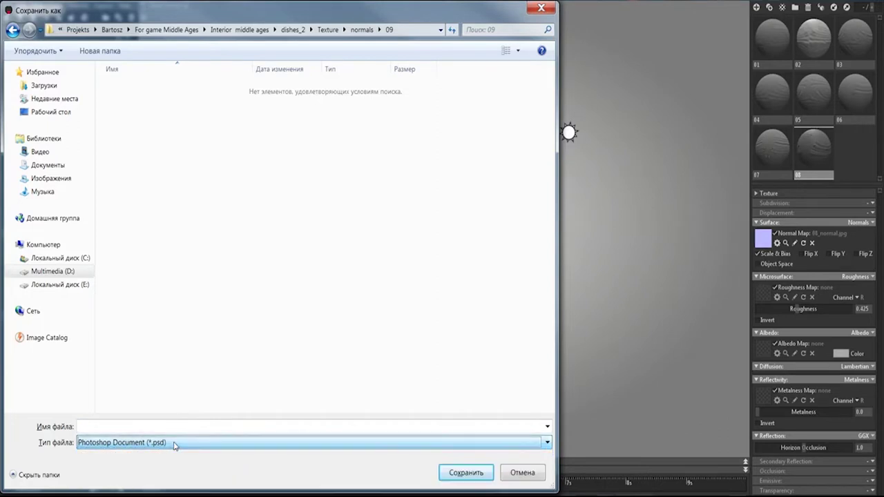
click(174, 446)
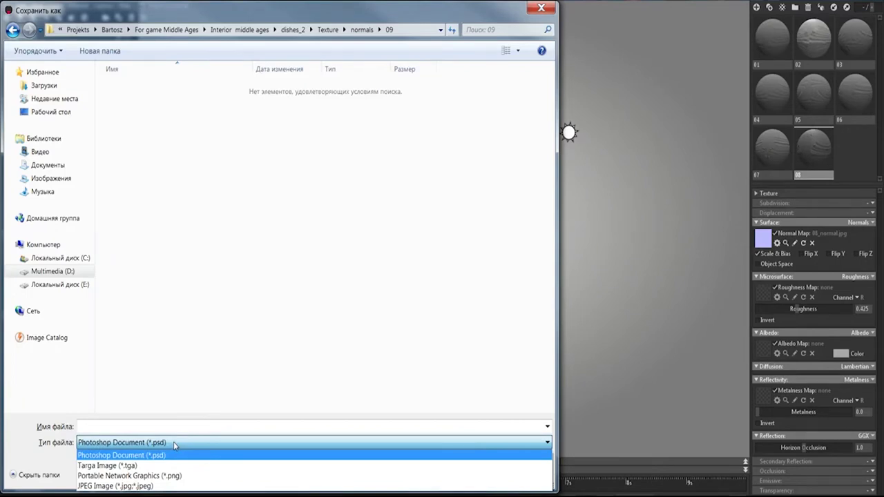
click(174, 441)
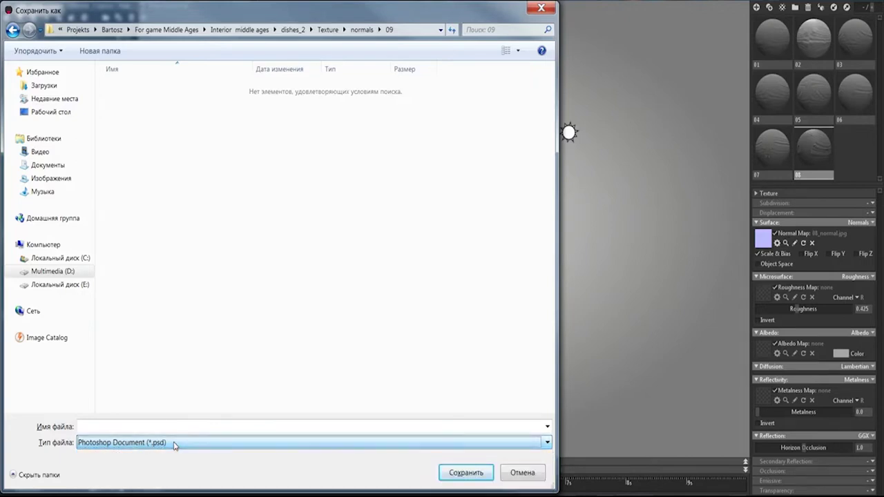
click(157, 427)
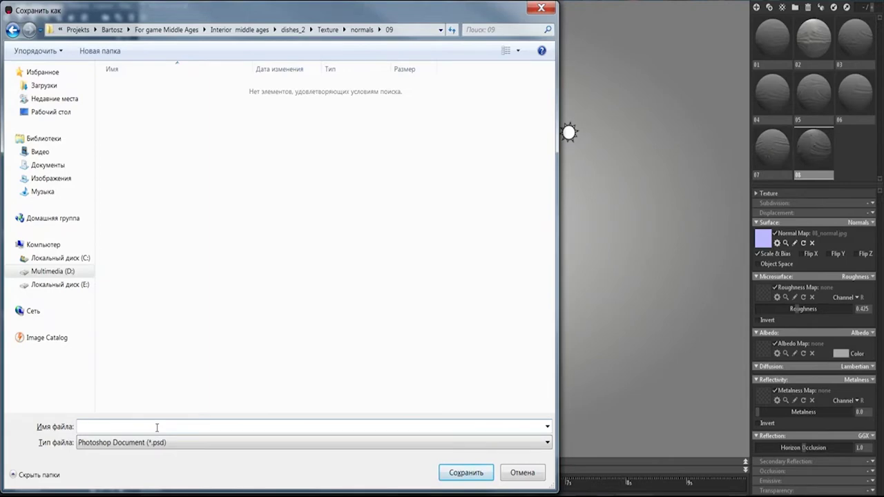
text(09)
click(466, 474)
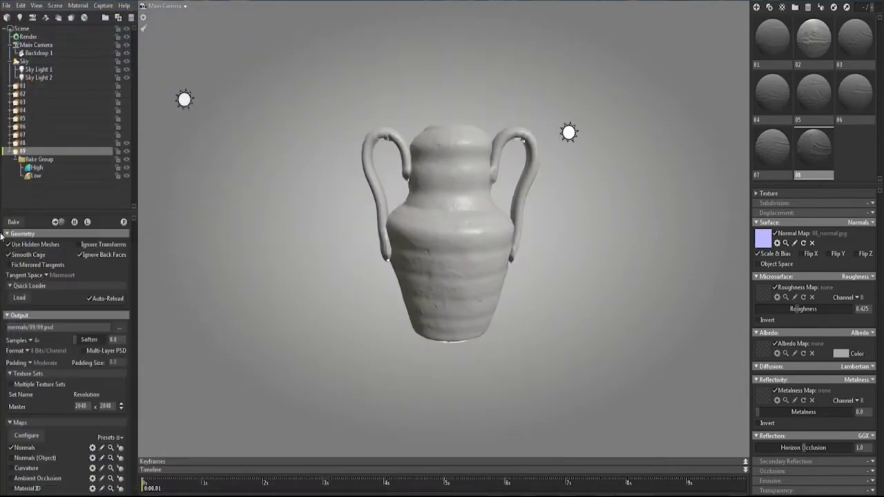
mouse_move(67, 327)
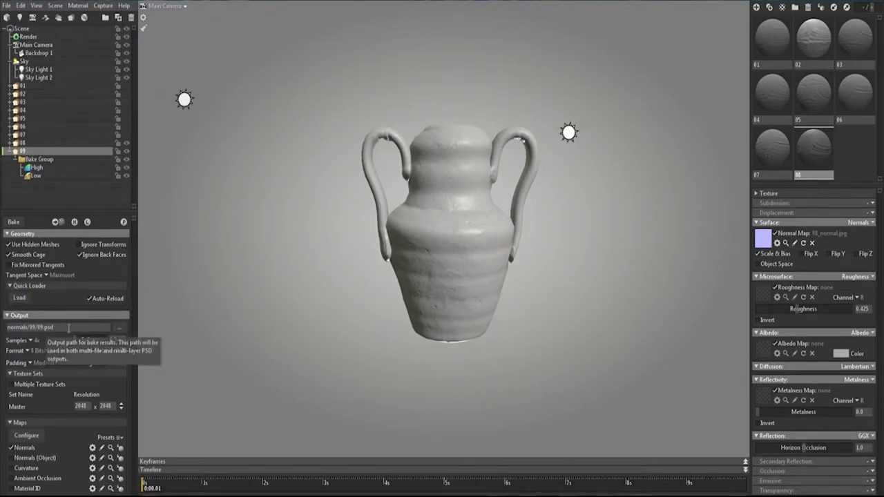
- Set bake samples to 64x and keep the output resolution at 2048 x 2048
click(31, 341)
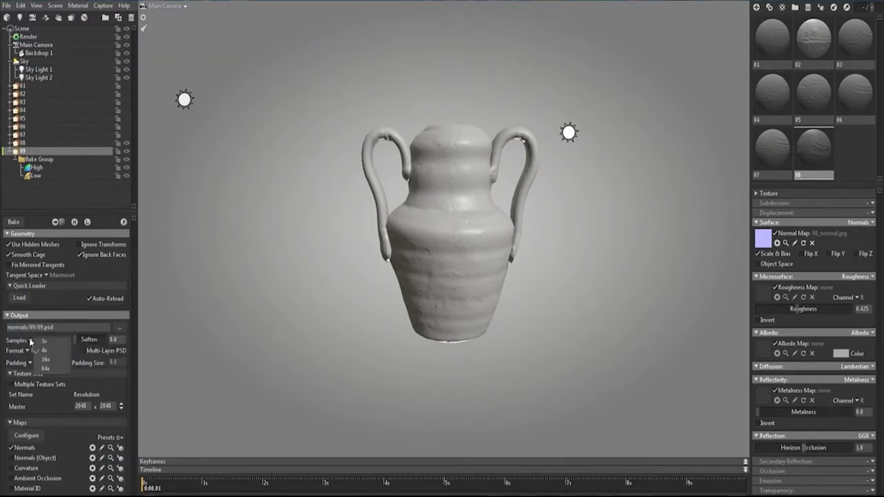
click(46, 368)
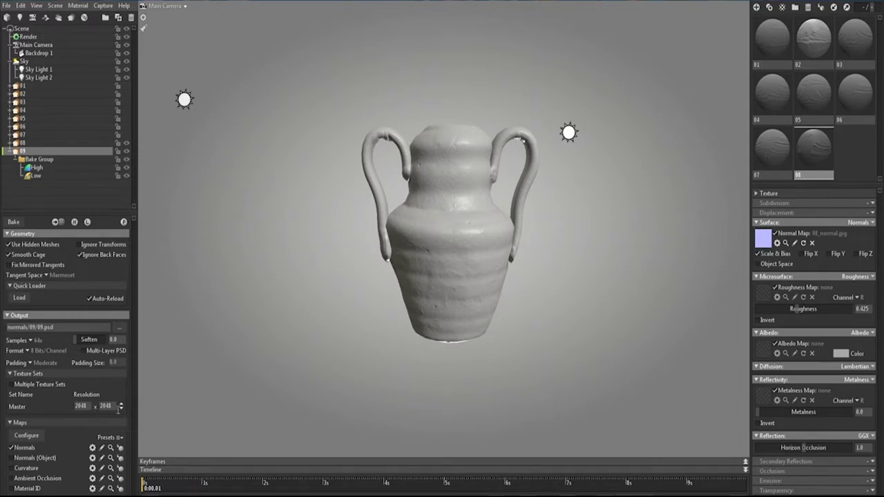
click(122, 405)
click(121, 410)
click(121, 410)
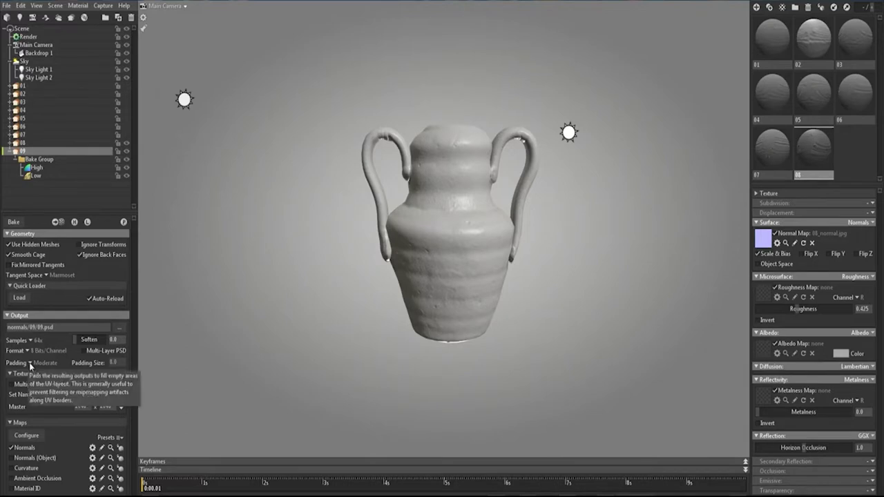
- Switch the 09 baker's padding to Custom, then reselect 09 in the outliner
click(29, 362)
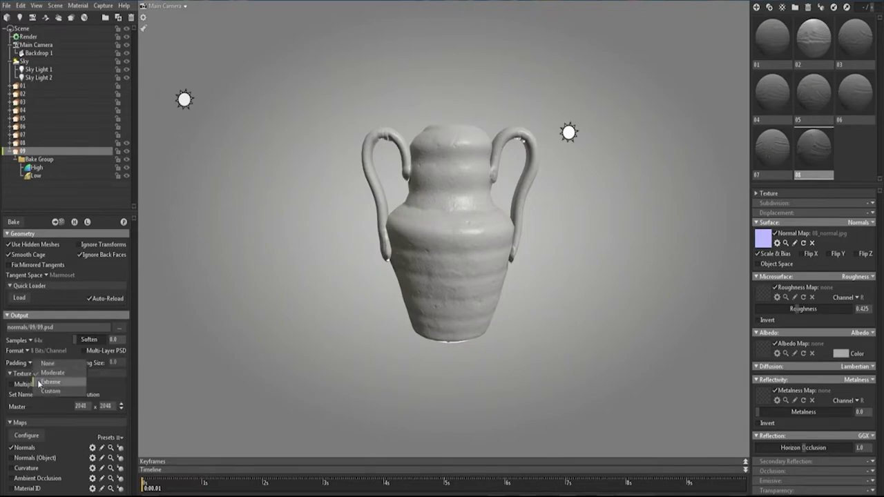
click(45, 390)
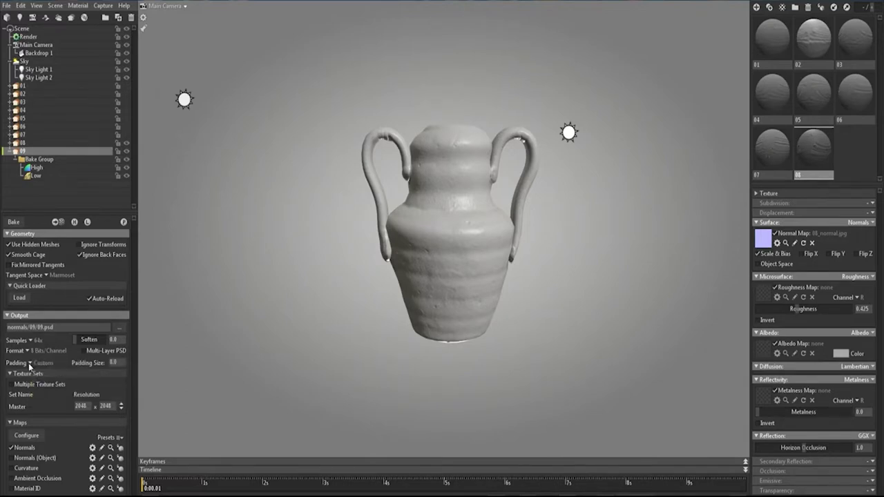
click(28, 364)
click(28, 363)
click(31, 364)
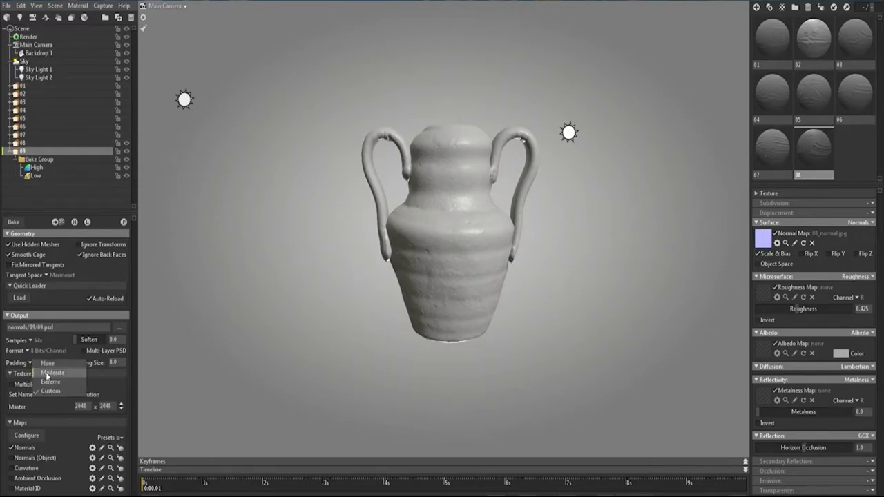
click(187, 384)
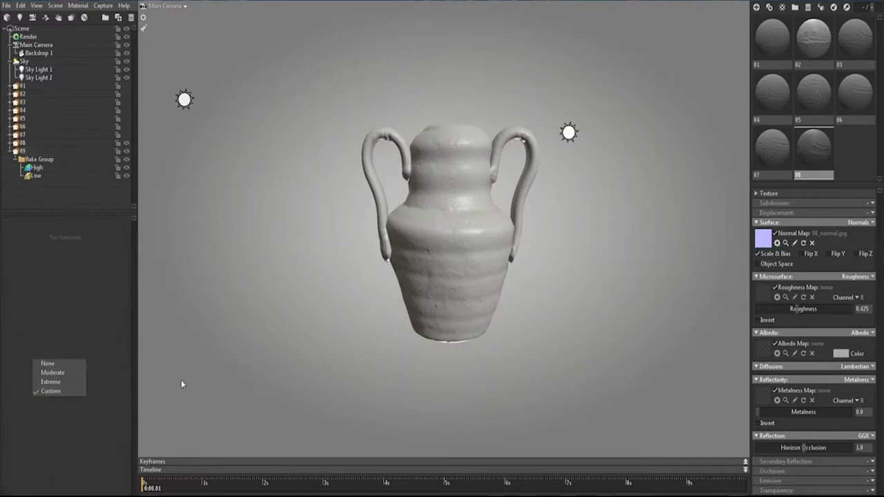
click(51, 391)
click(42, 151)
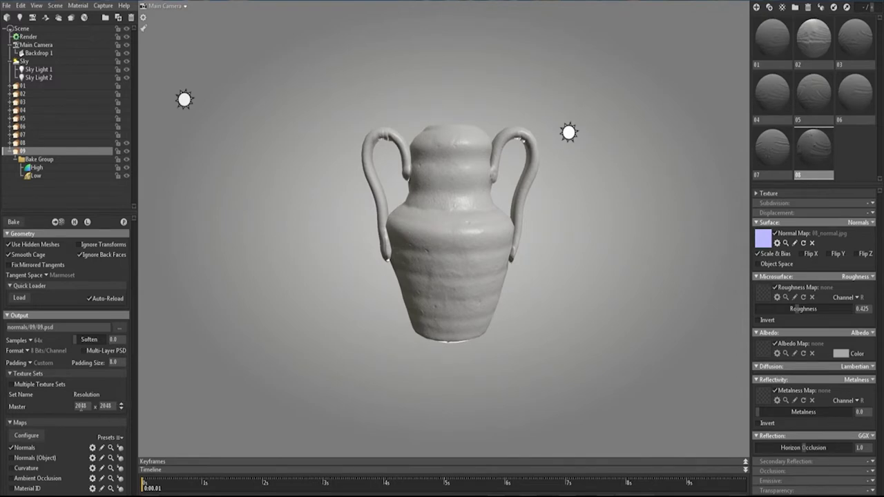
click(24, 439)
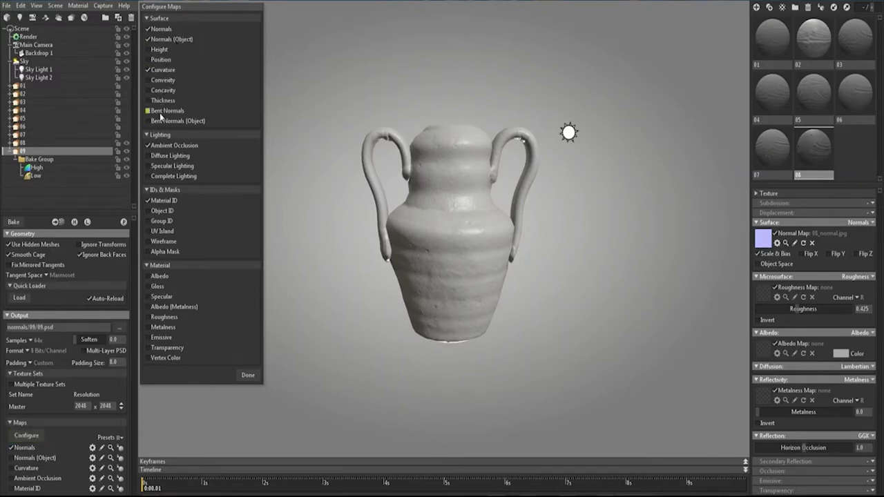
click(12, 154)
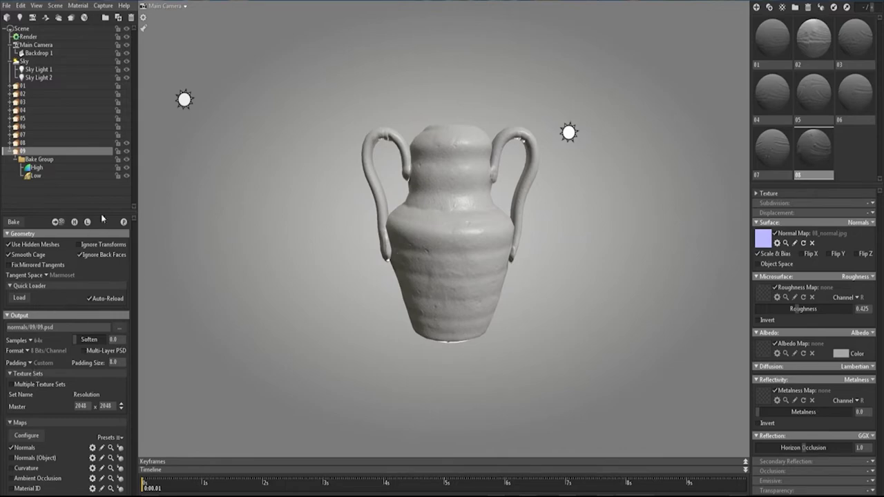
- Import the low-poly 09.OBJ jug and hide the old two-handled vase
click(6, 4)
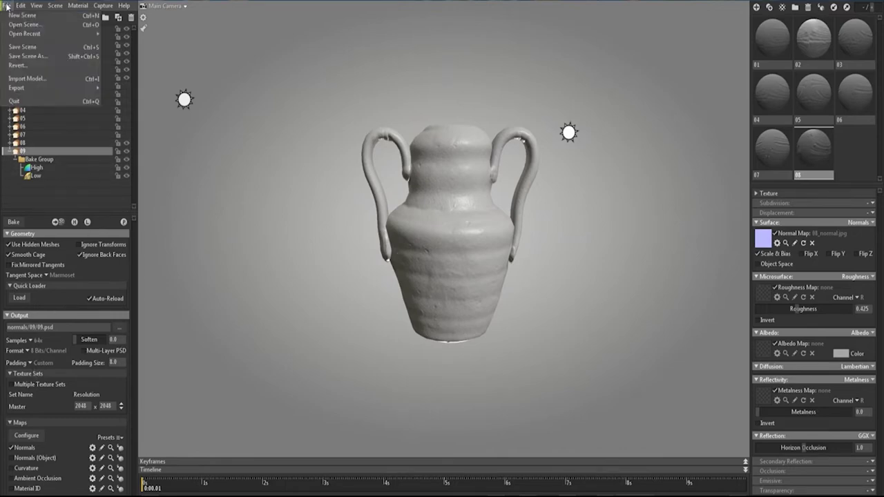
click(36, 79)
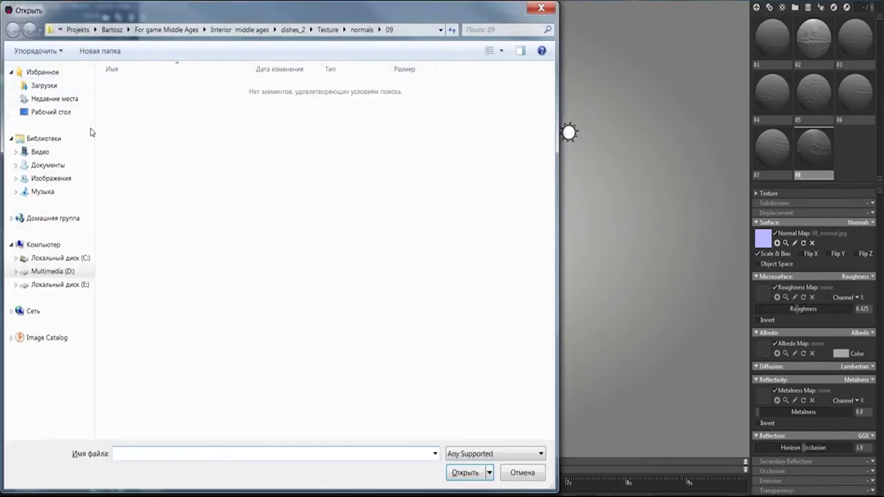
double_click(150, 215)
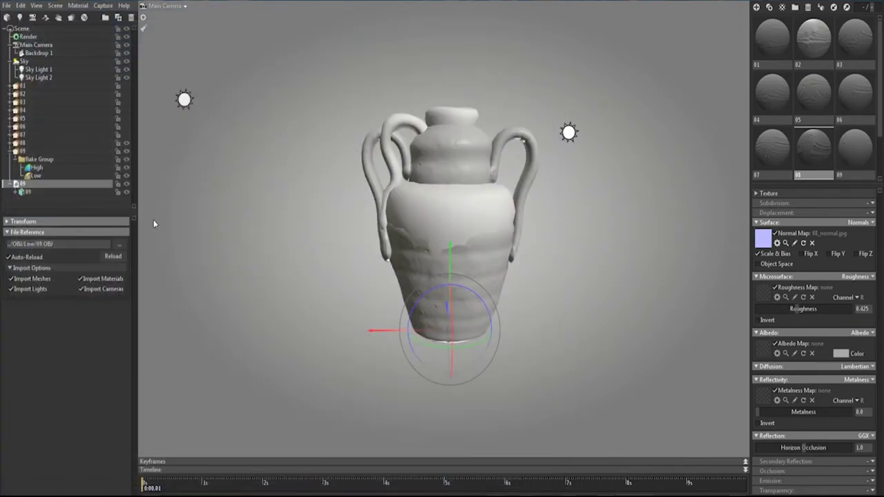
click(127, 143)
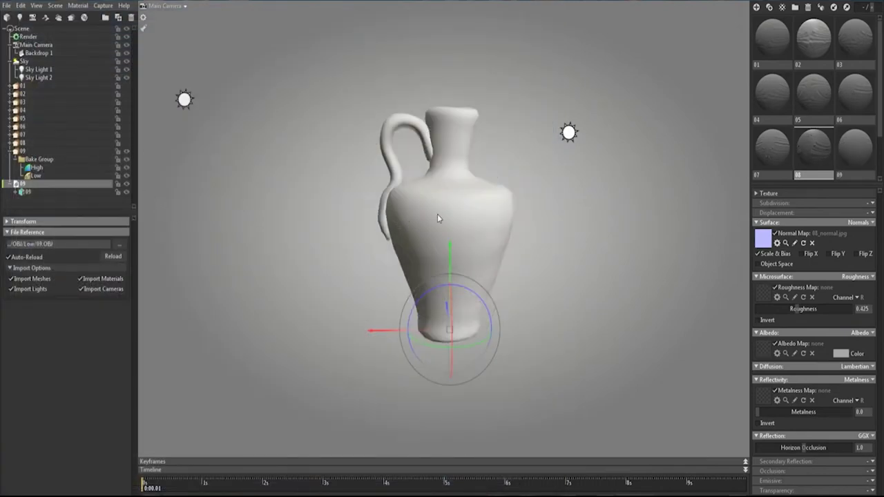
- Turn on wireframe display, inspect the jug, and move the 09 mesh into the Low group
click(41, 35)
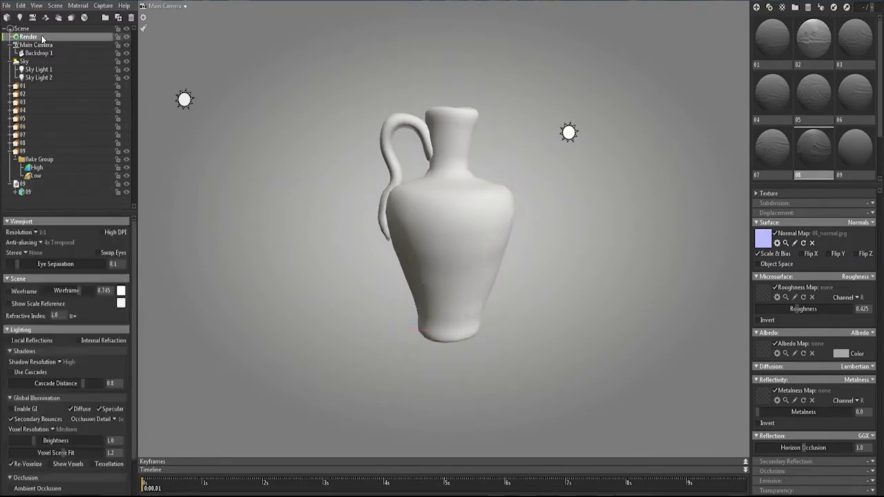
click(8, 291)
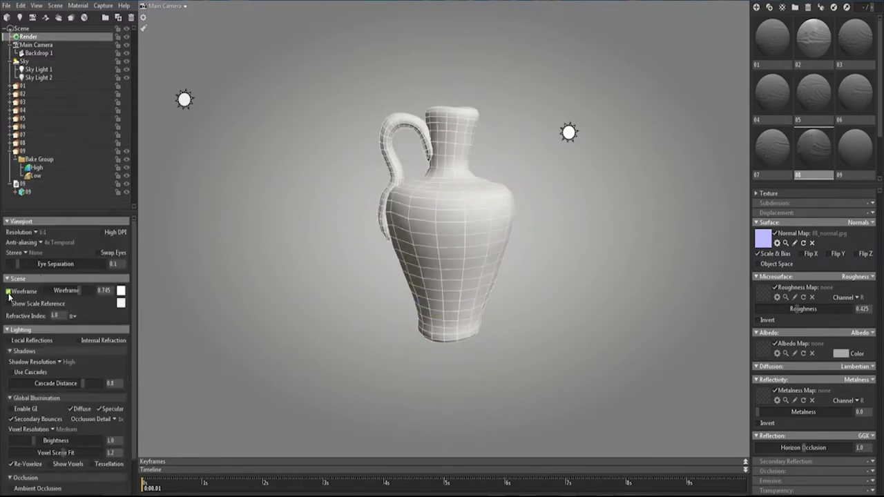
mouse_move(562, 278)
mouse_down()
mouse_move(479, 295)
mouse_move(316, 270)
mouse_move(566, 282)
mouse_move(448, 289)
mouse_move(454, 191)
mouse_move(590, 279)
mouse_move(476, 292)
mouse_move(527, 309)
mouse_move(485, 277)
mouse_move(476, 245)
mouse_move(454, 273)
mouse_up()
mouse_move(455, 274)
right_down()
mouse_move(454, 320)
mouse_move(453, 295)
right_up()
mouse_move(453, 295)
mouse_down()
mouse_move(345, 268)
mouse_move(387, 279)
mouse_move(582, 273)
mouse_move(439, 346)
mouse_move(442, 258)
mouse_move(452, 253)
mouse_move(451, 300)
mouse_move(438, 300)
mouse_move(437, 268)
mouse_move(484, 278)
mouse_move(450, 345)
mouse_move(396, 292)
mouse_move(423, 276)
mouse_move(412, 247)
mouse_move(274, 270)
mouse_move(444, 277)
mouse_move(483, 355)
mouse_move(461, 262)
mouse_move(430, 262)
mouse_move(395, 301)
mouse_up()
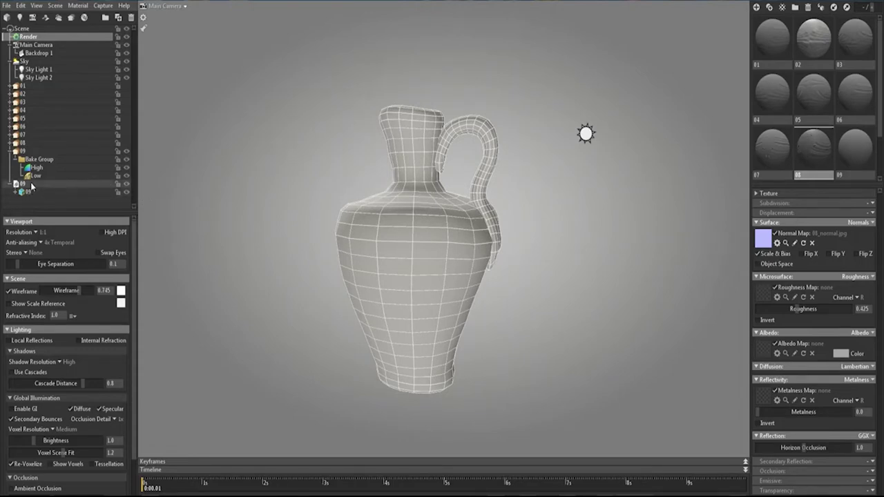
drag(31, 185, 35, 177)
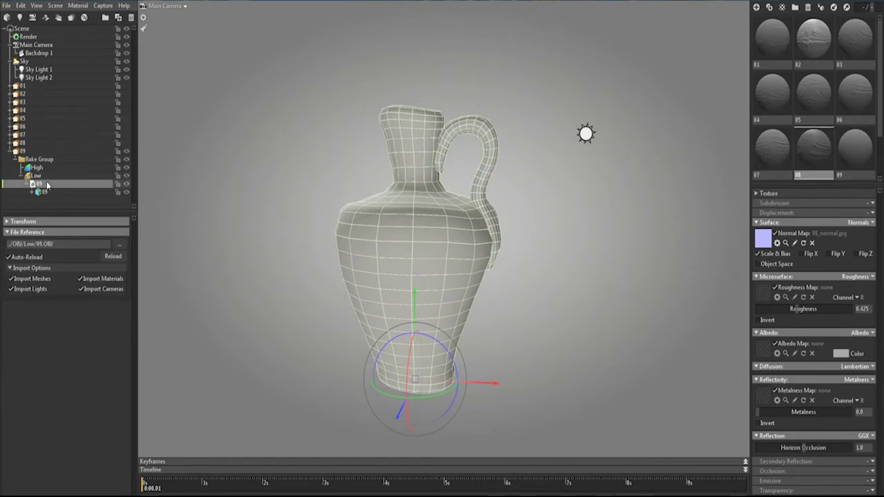
- Import the high-poly 09.OBJ from OBJ\Hi and select its Group14182 mesh
click(6, 5)
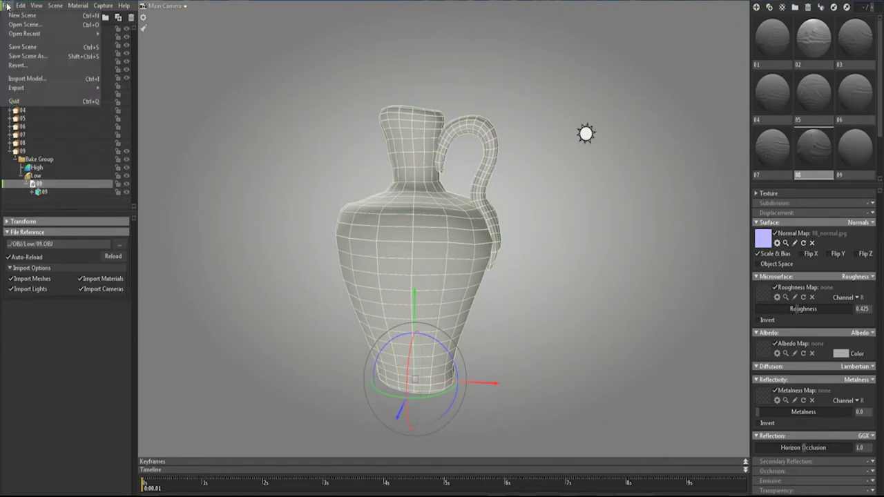
click(21, 78)
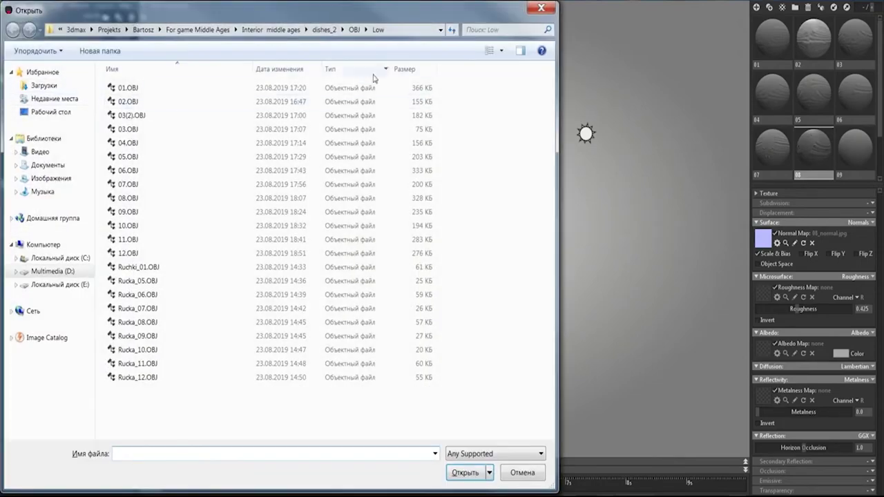
click(354, 30)
double_click(123, 88)
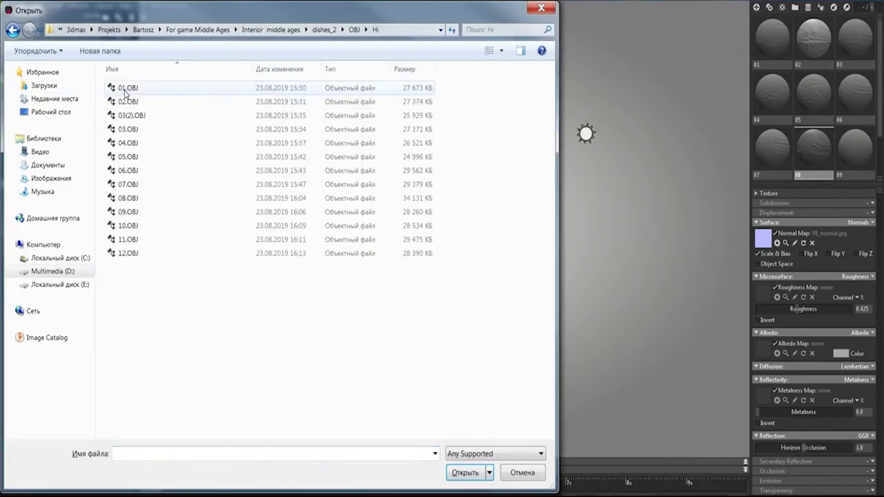
double_click(135, 200)
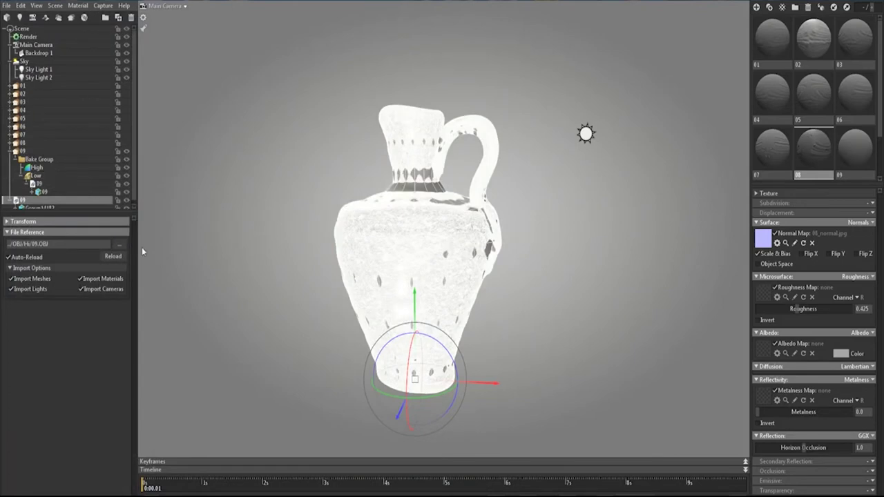
click(126, 183)
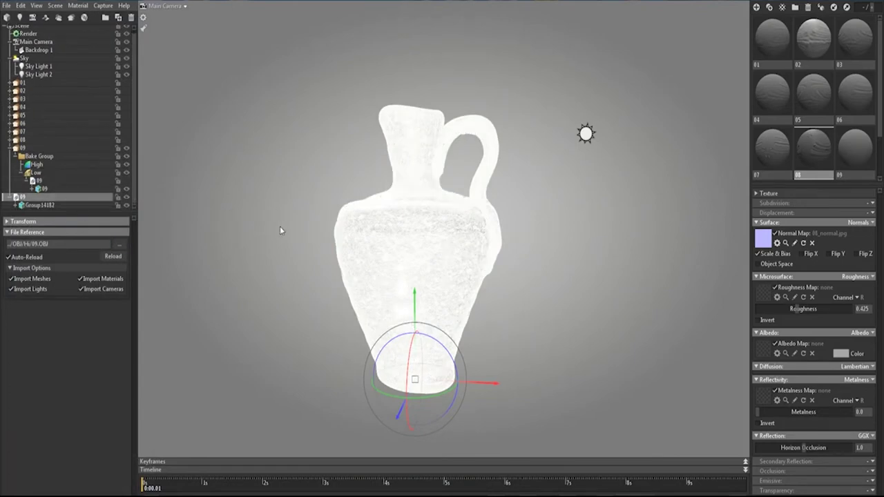
click(315, 247)
click(42, 206)
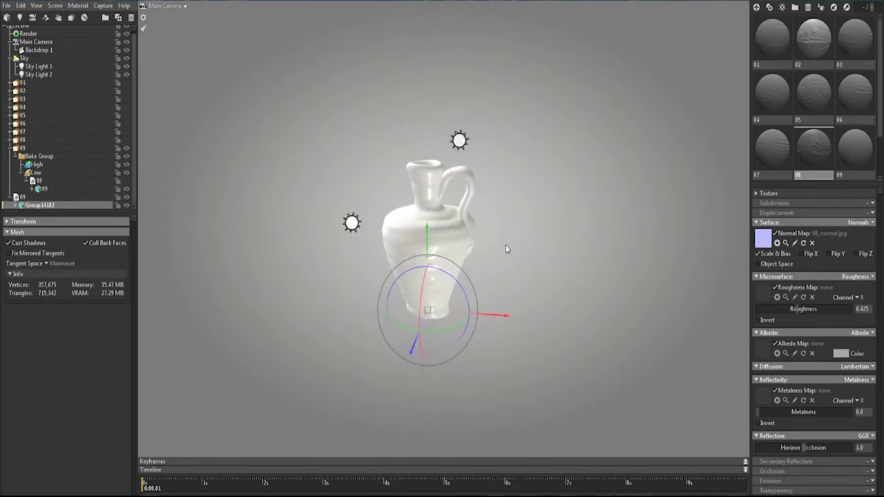
- Move the high-poly Group14182 mesh into the Bake Group's High group
scroll(505, 248, up, 3)
mouse_move(506, 303)
mouse_down()
mouse_move(619, 277)
mouse_move(429, 263)
mouse_up()
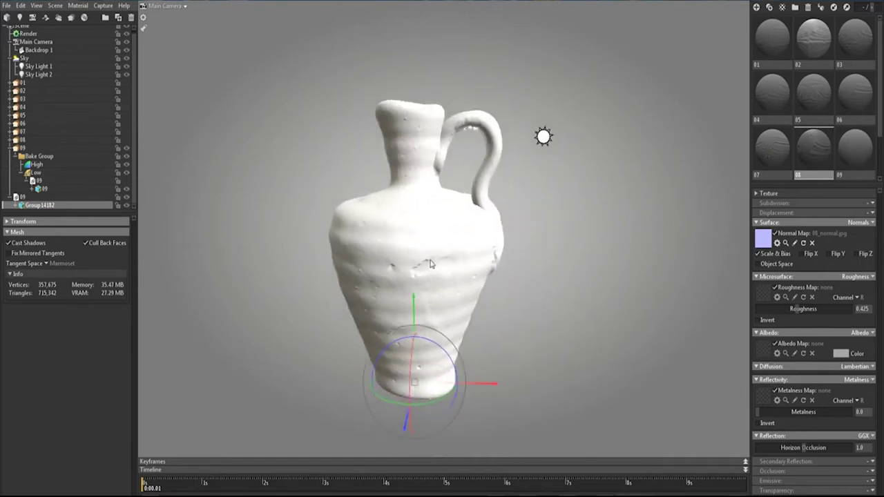
mouse_move(430, 264)
mouse_down()
mouse_move(528, 249)
mouse_move(449, 257)
mouse_up()
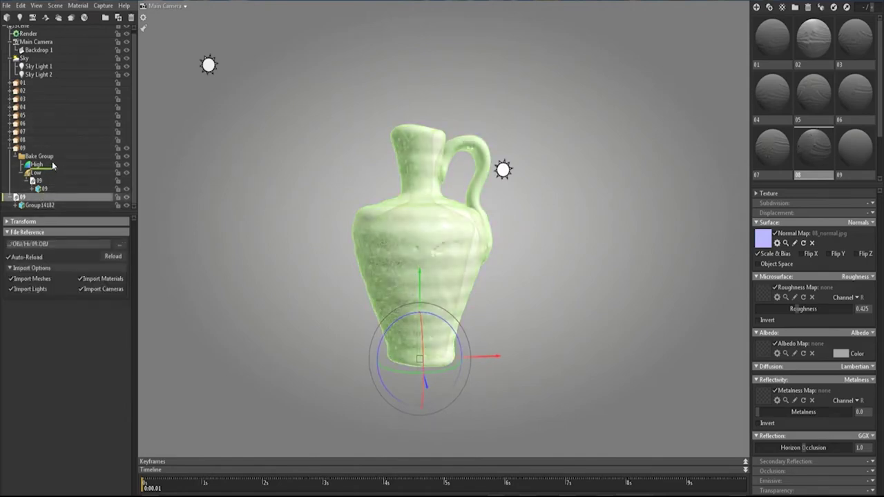
drag(41, 204, 52, 165)
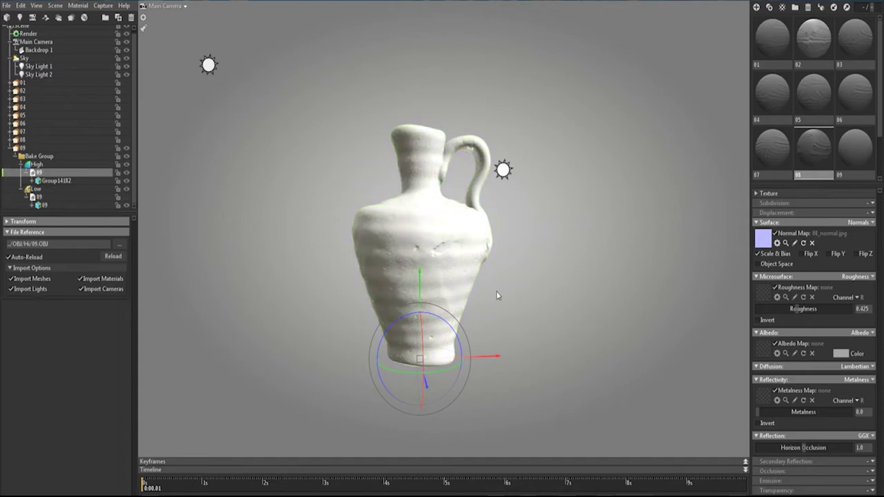
- Rotate the sky lighting and orbit the camera to check the jug's shading
shift+right_drag(522, 276, 331, 258)
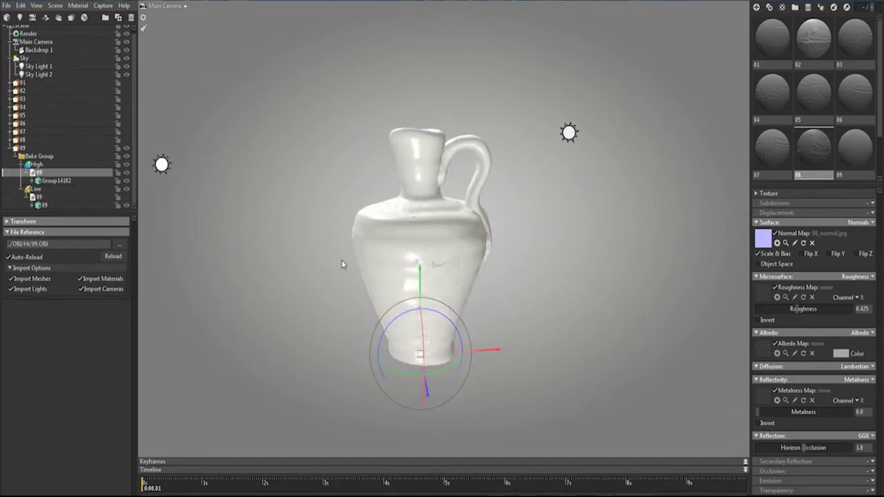
drag(341, 260, 479, 291)
shift+right_drag(480, 295, 538, 282)
mouse_move(538, 282)
mouse_down()
mouse_move(416, 250)
mouse_move(490, 276)
mouse_up()
mouse_move(490, 277)
shift+right_down()
mouse_move(498, 301)
mouse_move(513, 296)
shift+right_up()
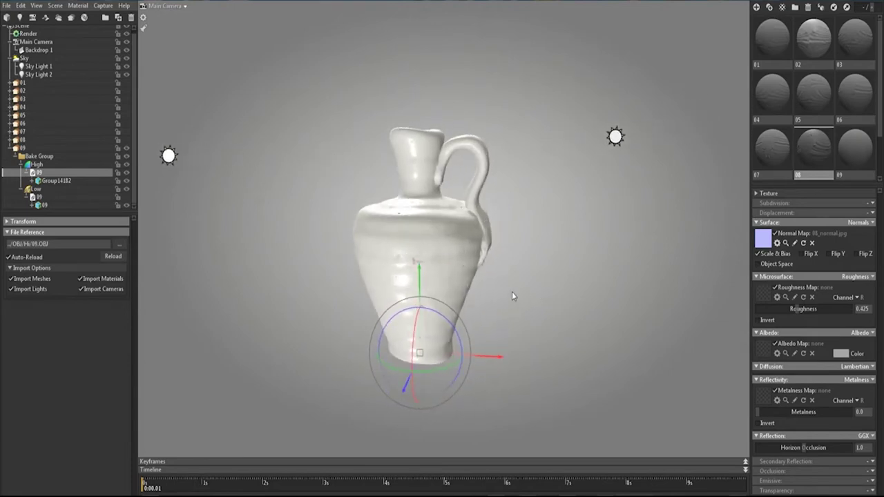
drag(513, 296, 499, 300)
scroll(499, 301, up, 2)
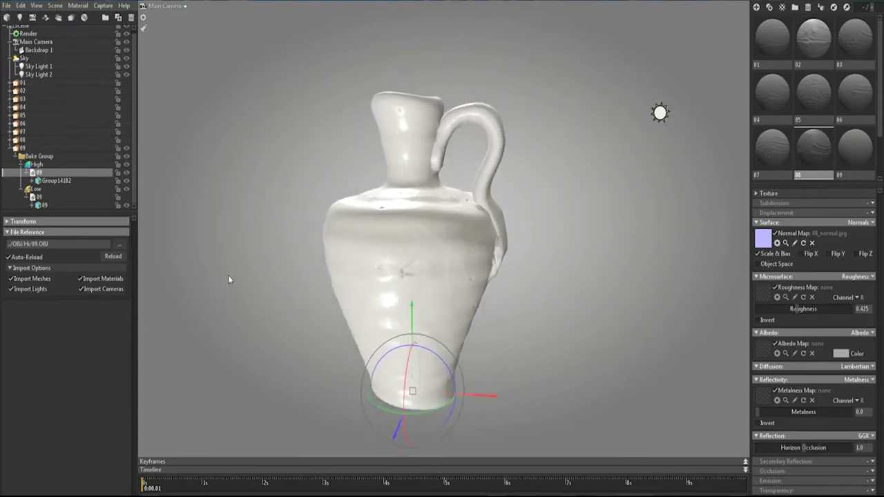
mouse_move(242, 269)
mouse_down()
mouse_move(278, 395)
mouse_move(276, 303)
mouse_up()
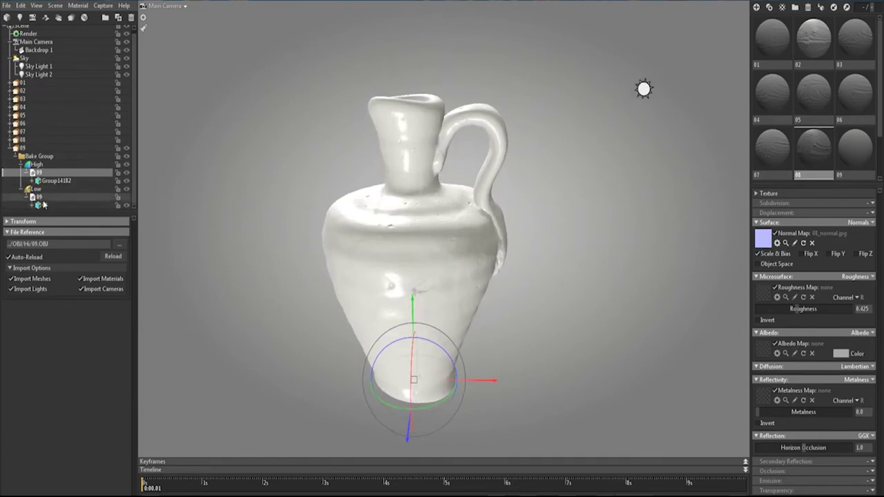
- Collapse and re-expand the Bake Group, then select the 09 object under High
click(26, 188)
click(22, 164)
click(17, 158)
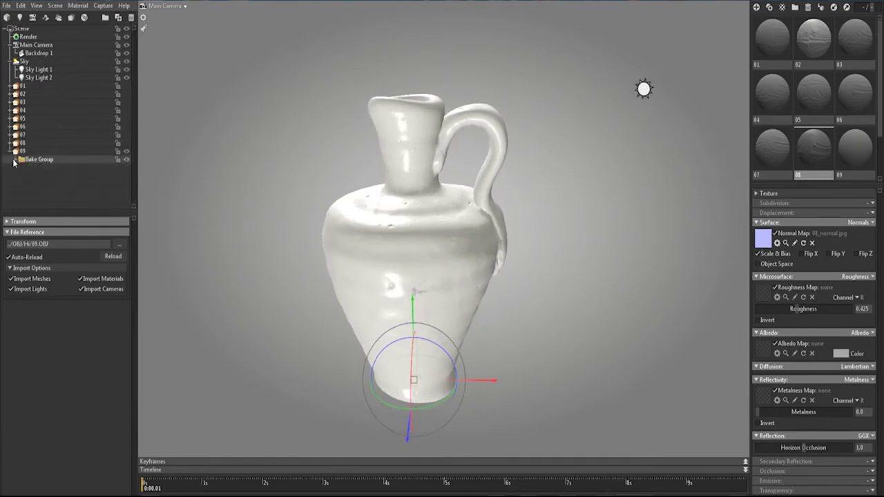
click(17, 159)
click(43, 175)
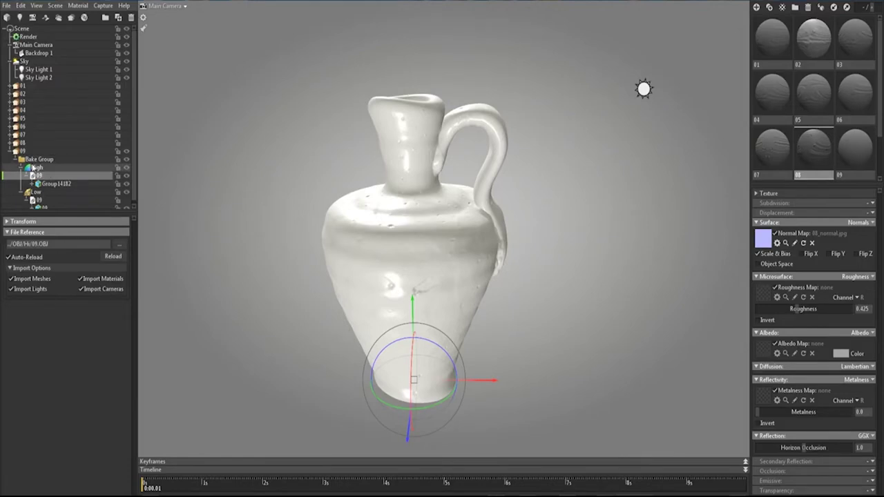
scroll(48, 198, down, 1)
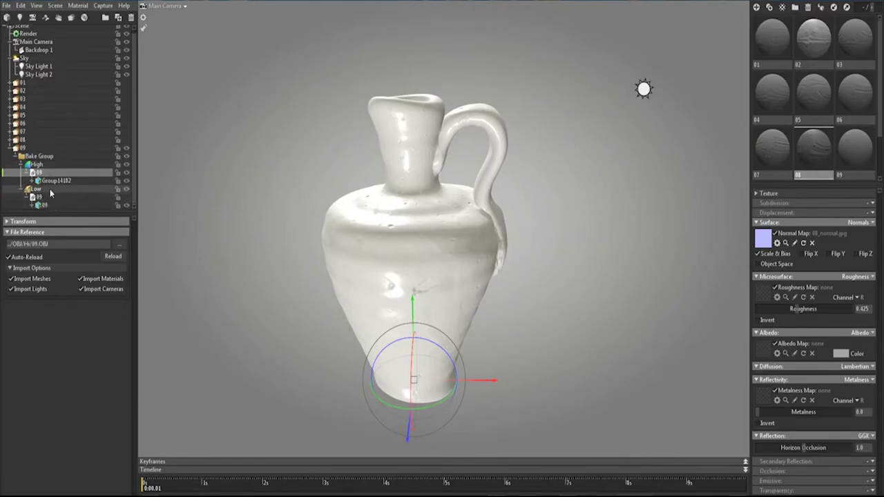
- Select the Low group and raise its cage opacity to about 0.961
click(56, 187)
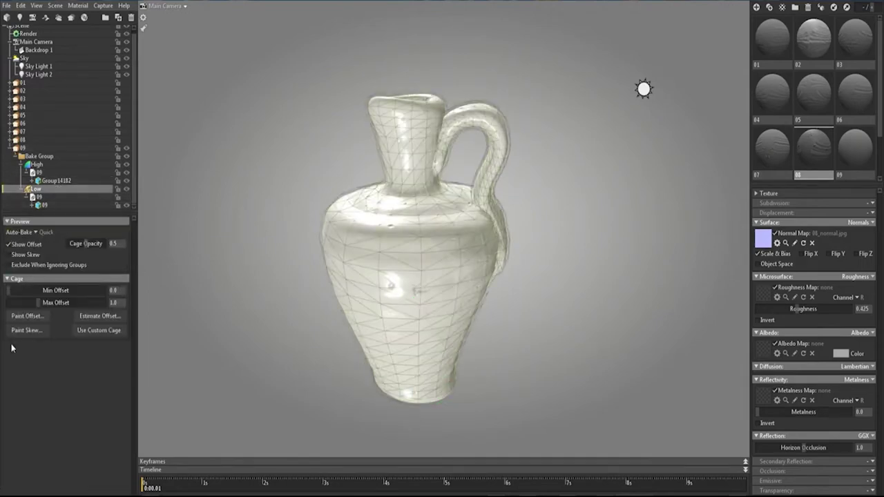
drag(90, 245, 105, 244)
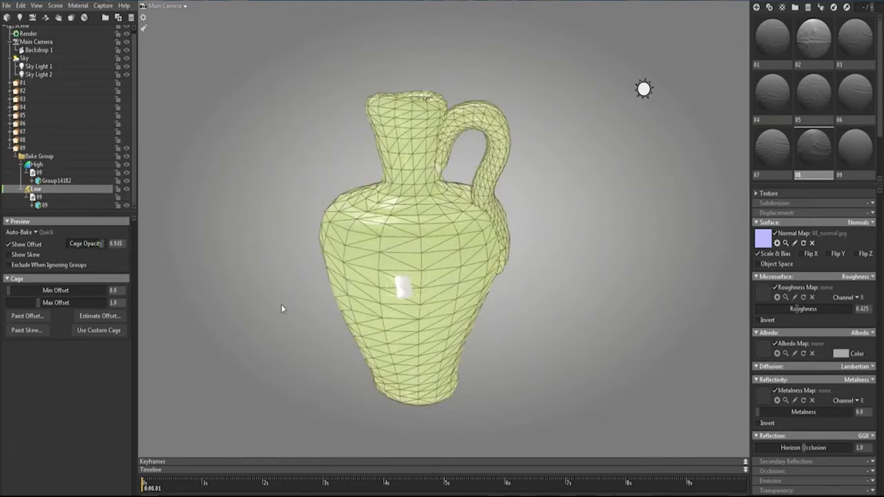
drag(281, 304, 253, 279)
scroll(305, 299, up, 3)
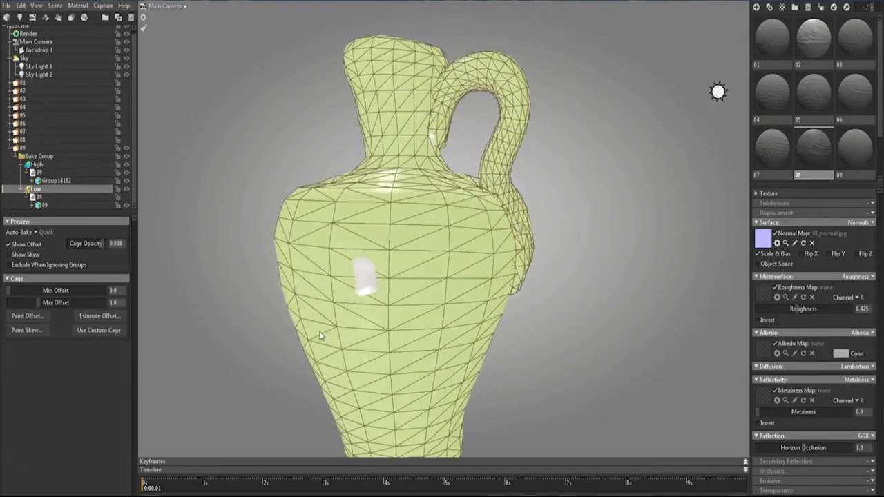
scroll(320, 337, down, 3)
mouse_move(293, 298)
mouse_down()
mouse_move(468, 295)
mouse_move(266, 285)
mouse_up()
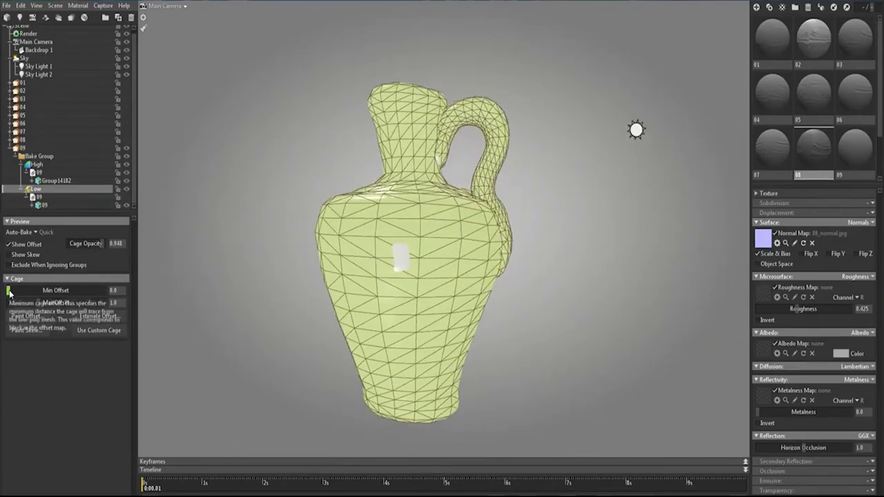
- Raise the cage min and max offsets to 0.707 so it encloses the high-poly jug
mouse_move(9, 293)
mouse_down()
mouse_move(25, 291)
mouse_move(26, 303)
mouse_up()
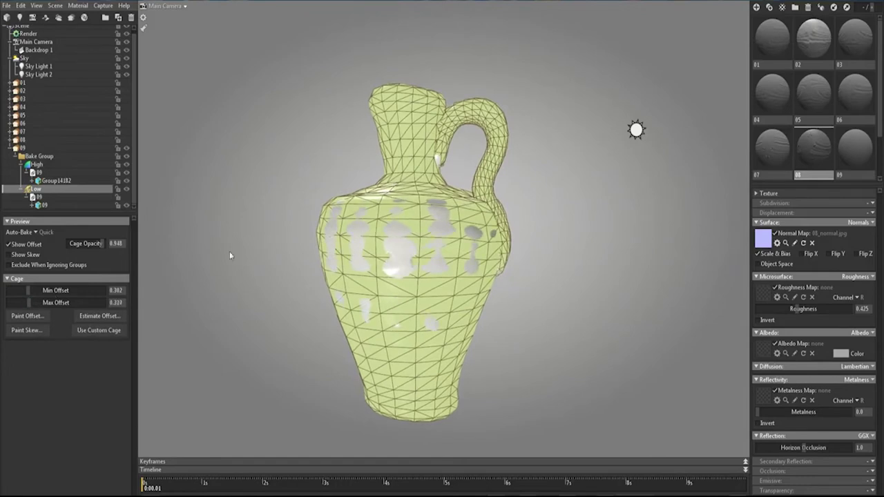
mouse_move(104, 245)
mouse_down()
mouse_move(90, 246)
mouse_move(104, 245)
mouse_up()
click(316, 285)
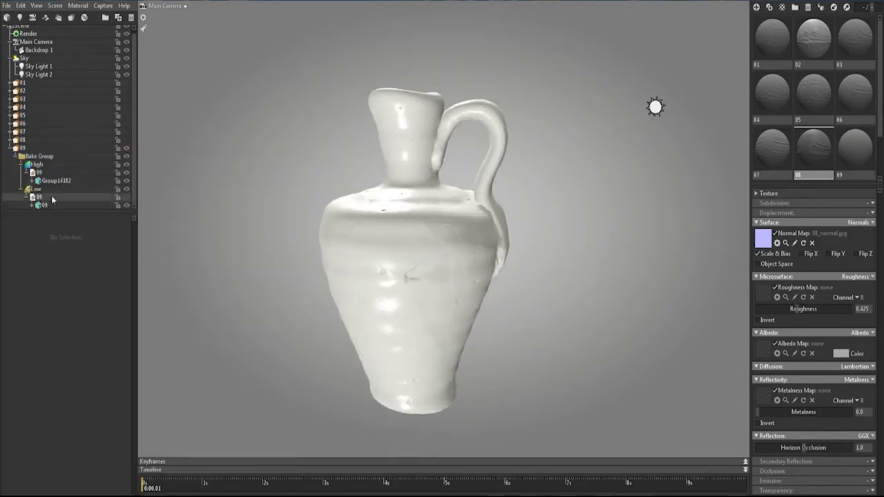
click(52, 190)
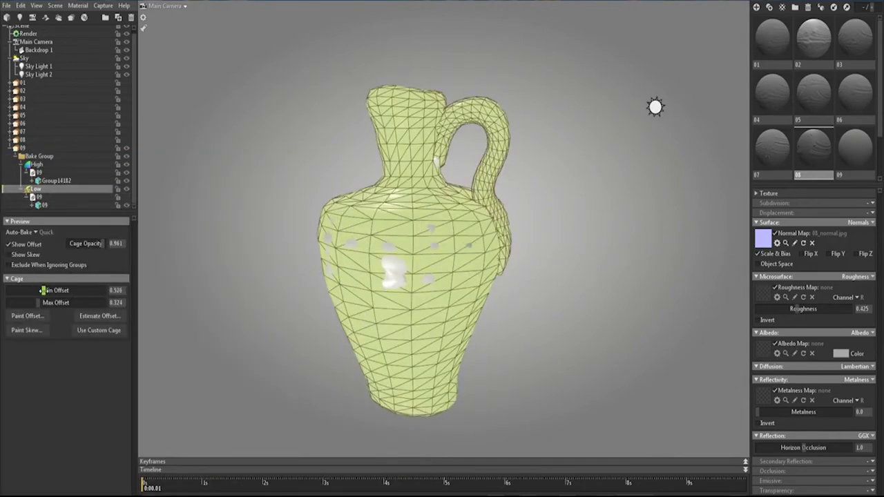
drag(38, 303, 45, 303)
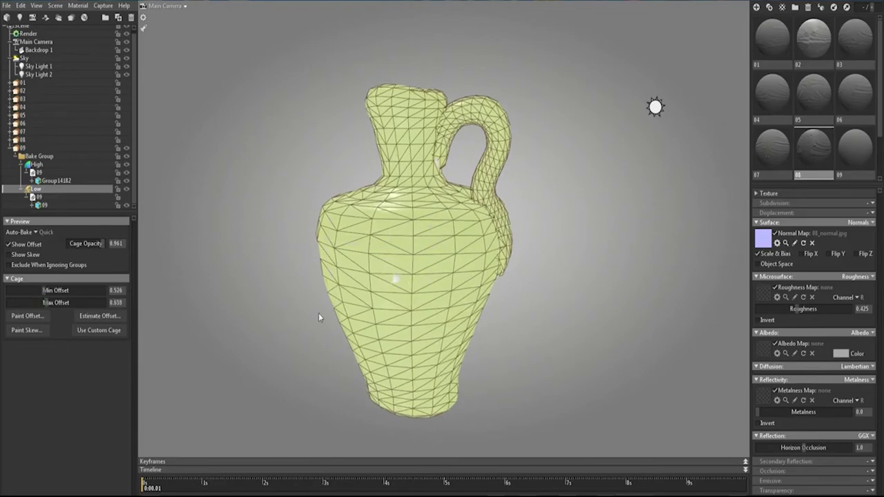
drag(520, 364, 438, 306)
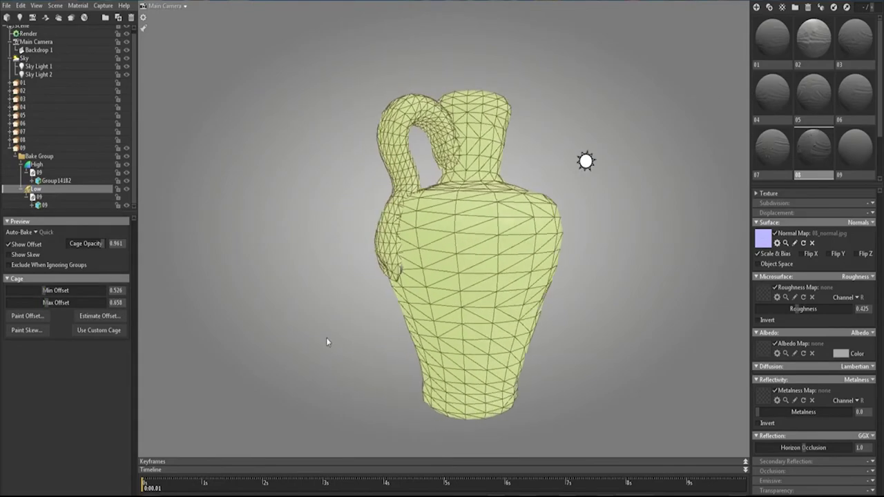
mouse_move(350, 266)
mouse_down()
mouse_move(355, 296)
mouse_move(366, 296)
mouse_up()
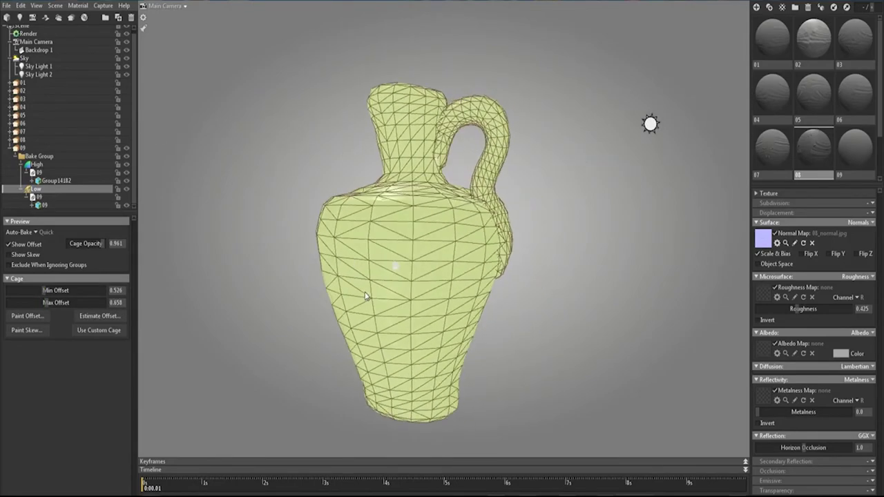
drag(41, 290, 41, 302)
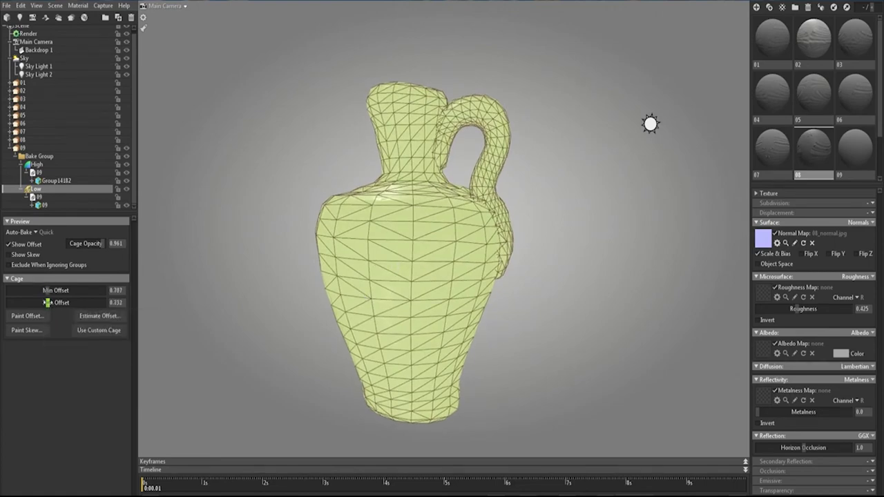
mouse_move(511, 317)
mouse_down()
mouse_move(484, 430)
mouse_move(480, 361)
mouse_move(373, 216)
mouse_move(244, 325)
mouse_move(563, 356)
mouse_move(566, 462)
mouse_move(605, 239)
mouse_move(316, 366)
mouse_move(438, 339)
mouse_move(525, 331)
mouse_move(526, 341)
mouse_move(532, 310)
mouse_move(543, 382)
mouse_move(528, 303)
mouse_up()
right_drag(527, 308, 509, 273)
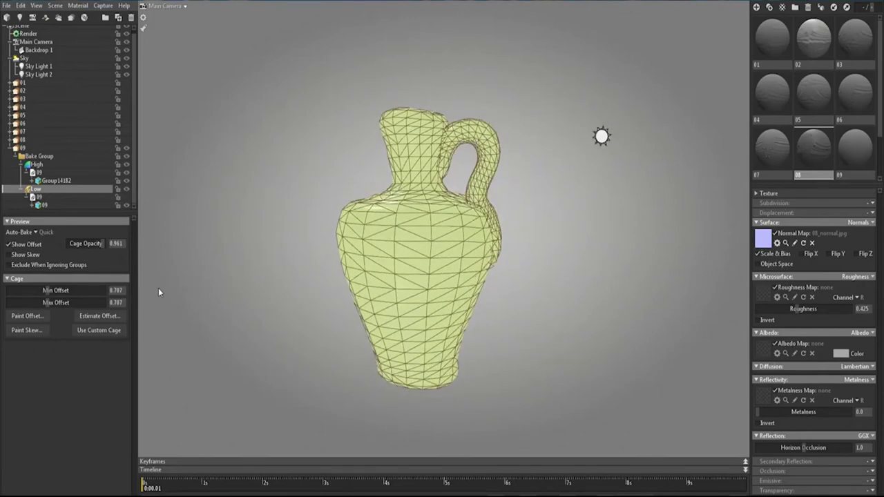
- Bake the Bake Group's normal map and open the resulting normals/09/09_normal.psd
click(56, 155)
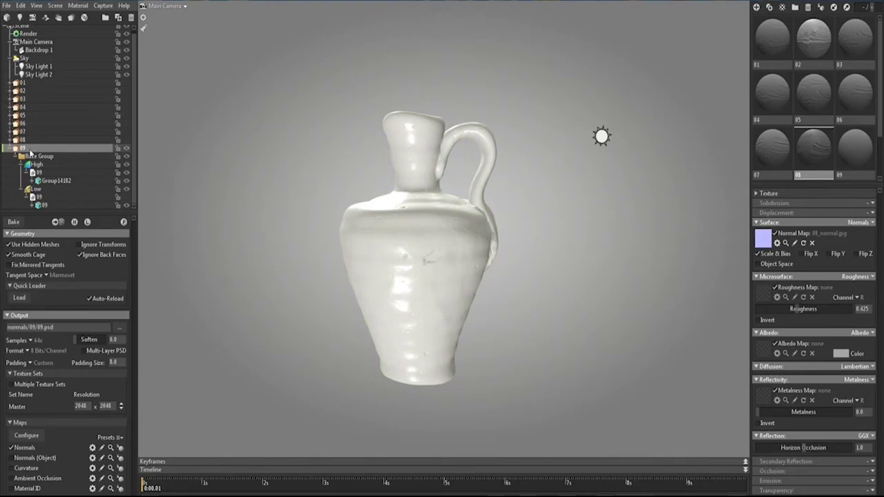
click(12, 223)
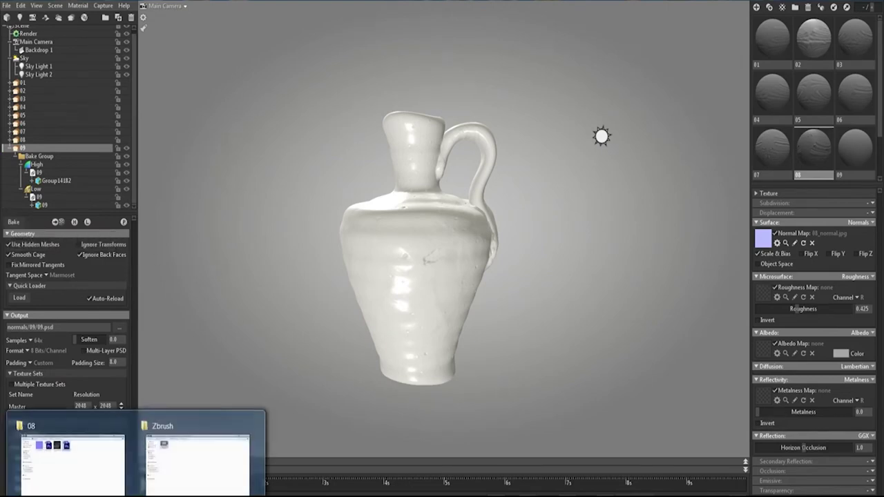
click(100, 475)
click(587, 46)
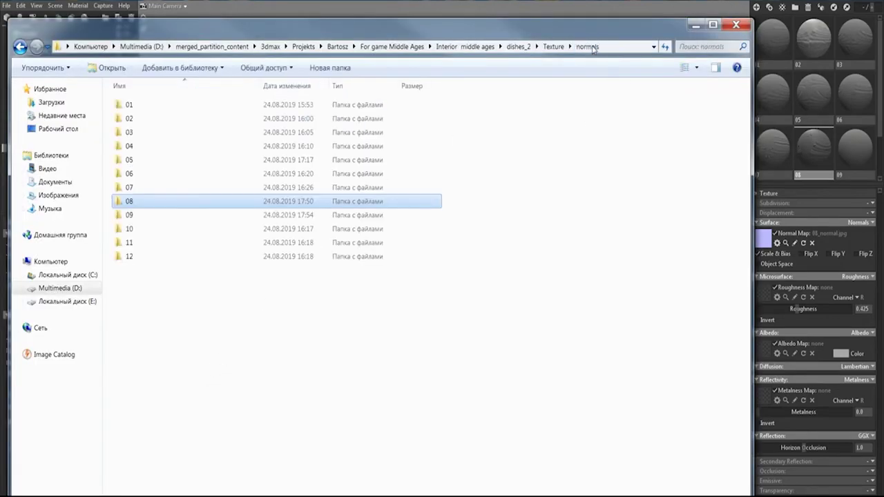
double_click(159, 224)
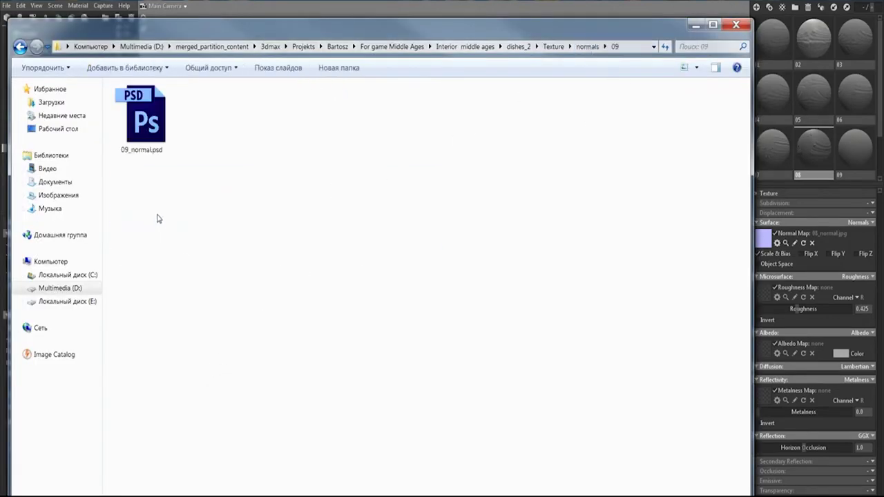
double_click(144, 128)
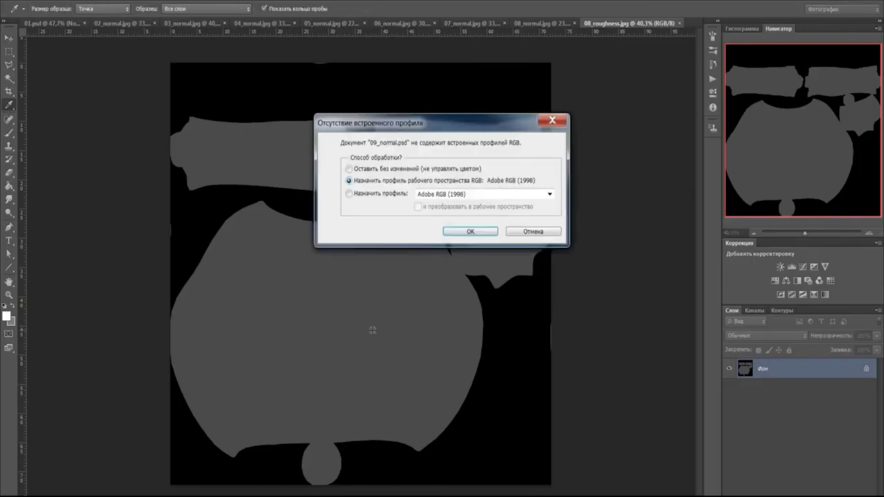
- Save the normal map as JPEG 09_normal.jpg with default quality and minimize Photoshop
key(Return)
alt+scroll(373, 304, up, 2)
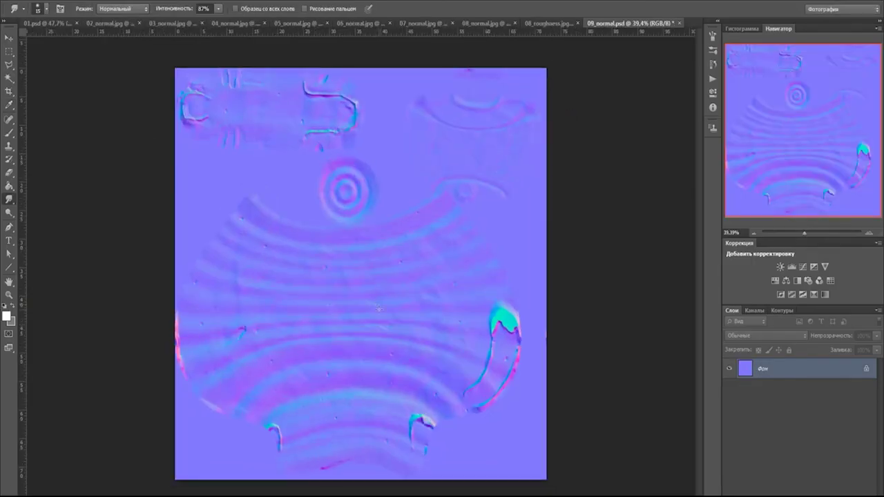
key(ctrl+shift+s)
click(379, 364)
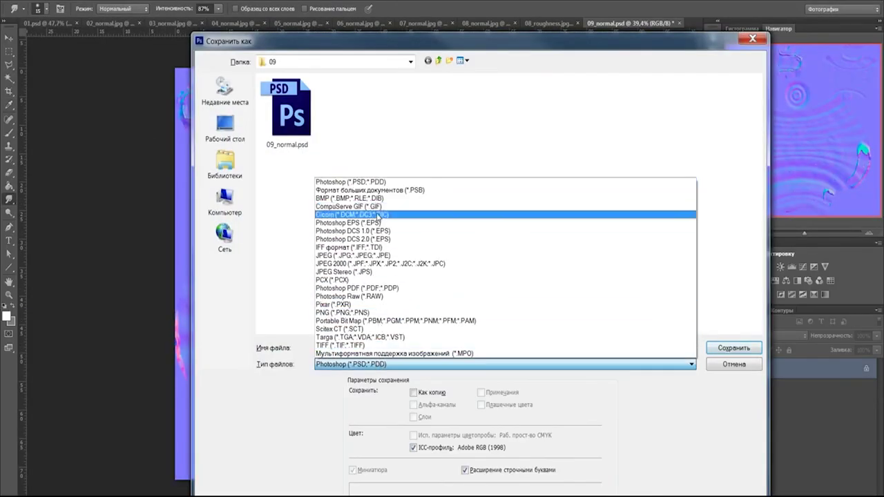
click(373, 256)
click(726, 347)
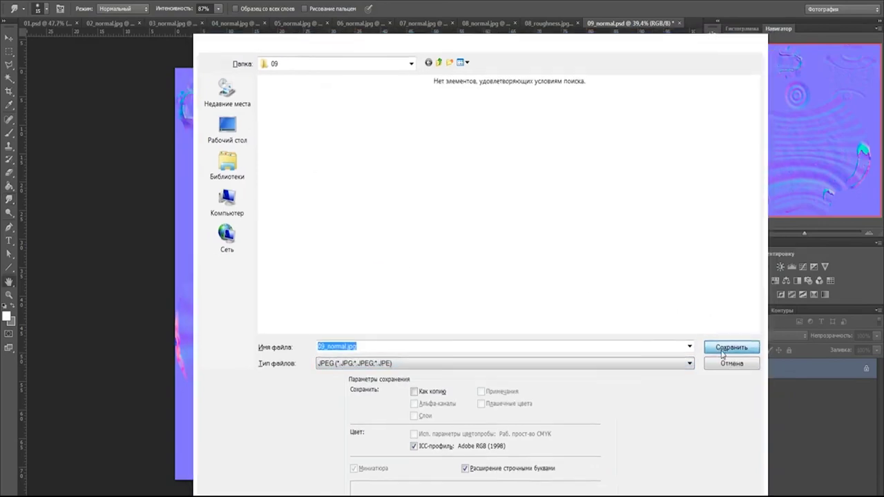
click(495, 131)
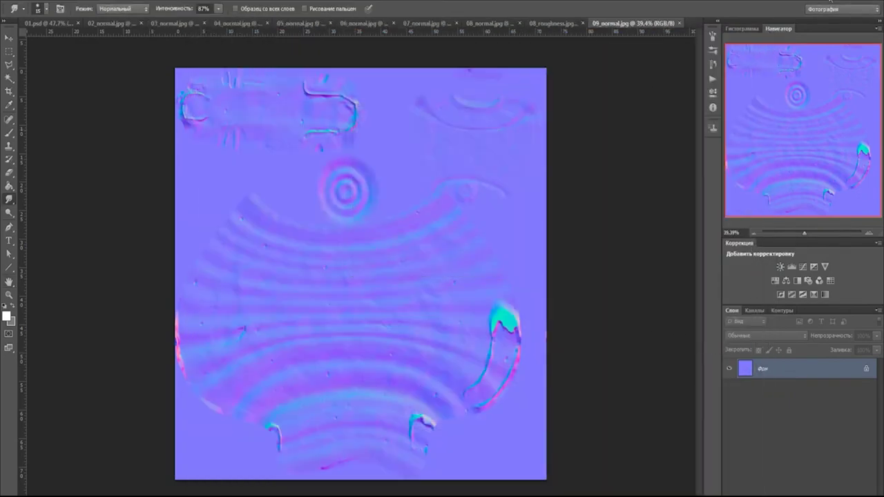
click(830, 2)
- Hide the High jug, show and select the Low jug, and set material 09's surface to Normals
click(696, 21)
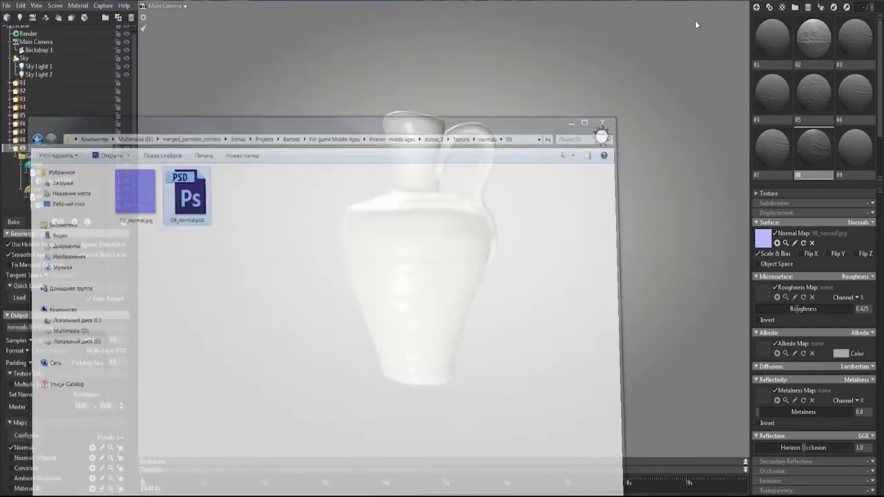
click(127, 164)
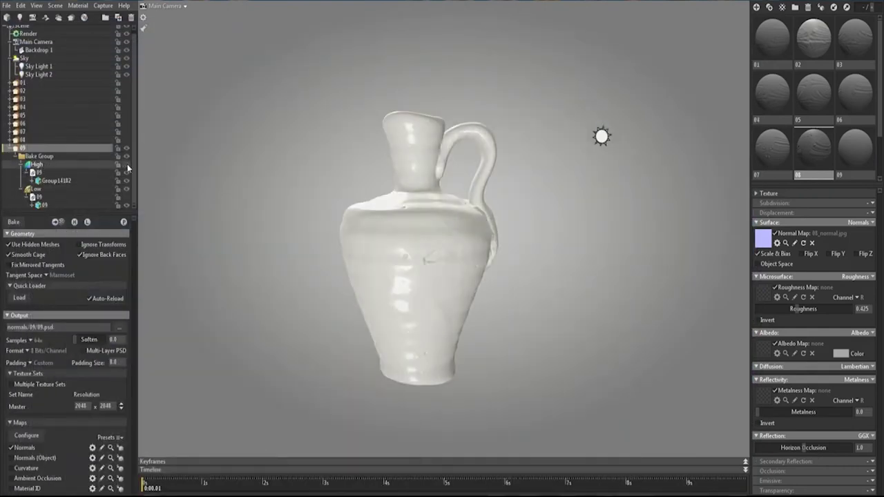
click(127, 197)
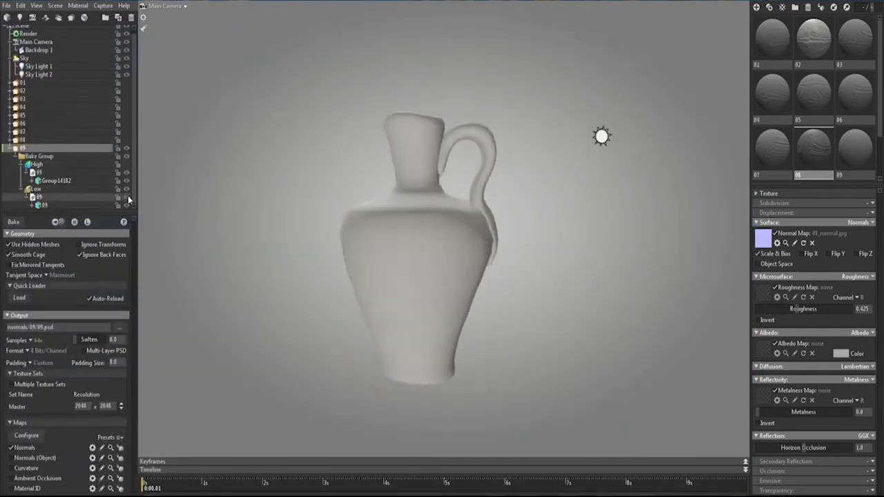
click(434, 253)
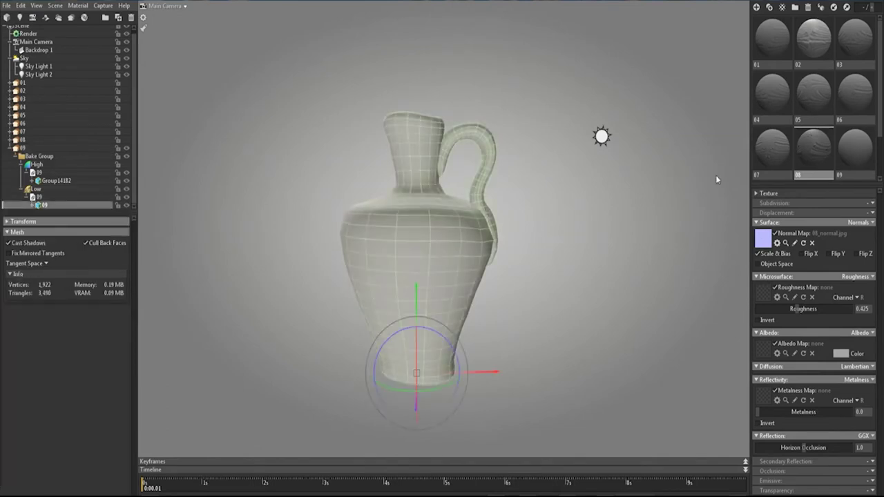
click(856, 151)
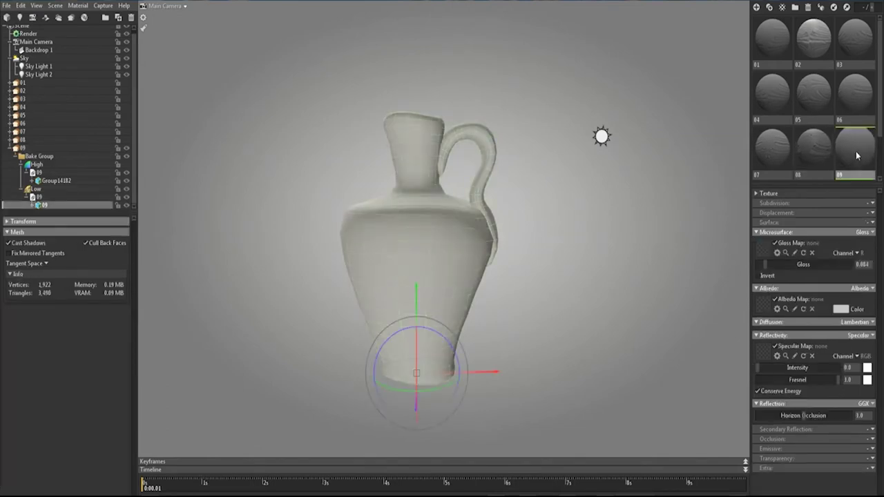
click(872, 223)
click(836, 250)
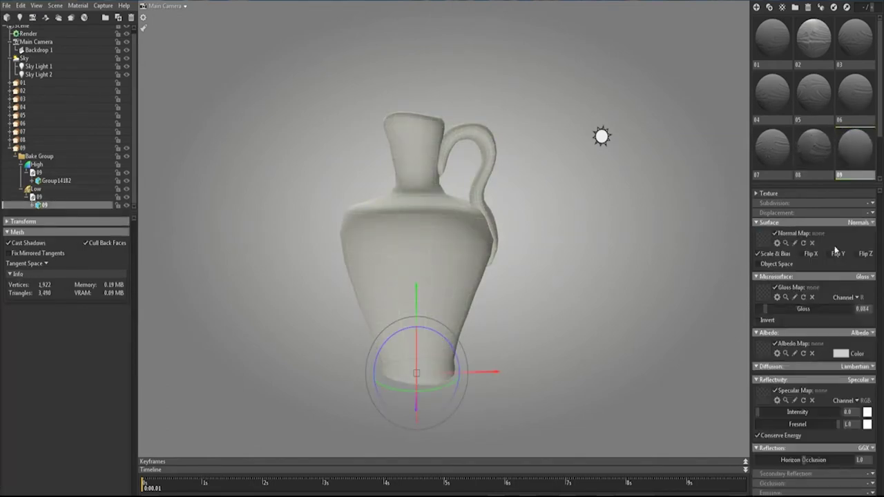
- Load Texture/normals/09/09_normal.jpg as material 09's normal map and orbit to inspect it
click(768, 241)
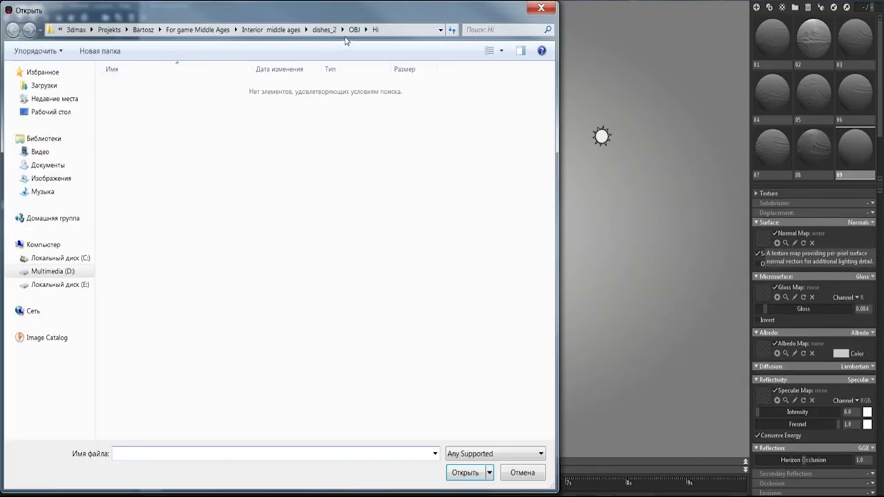
click(324, 30)
double_click(147, 143)
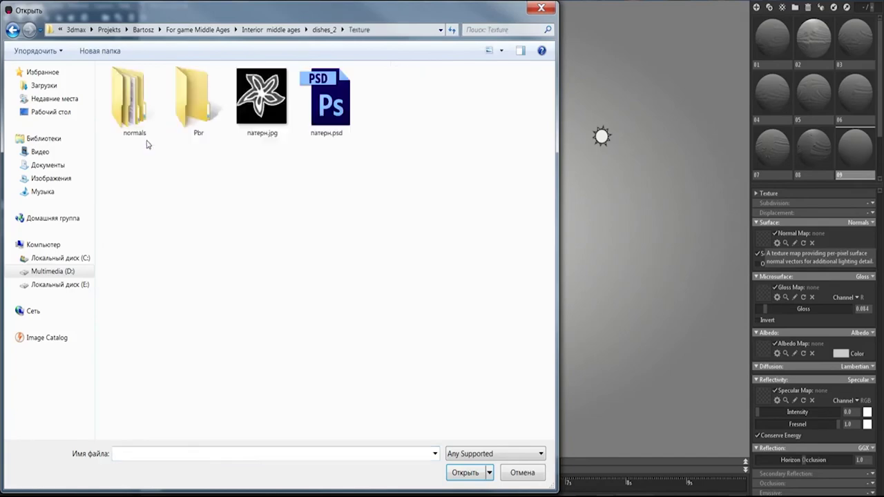
double_click(135, 107)
double_click(126, 194)
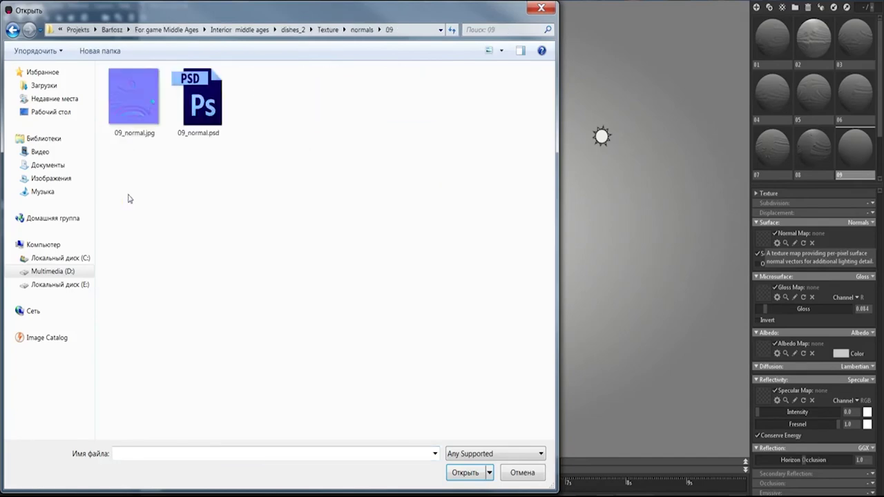
double_click(133, 97)
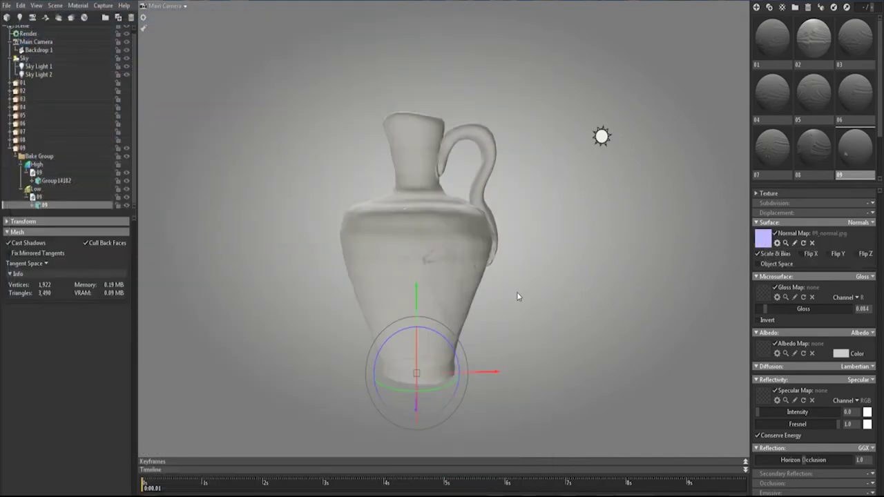
drag(515, 281, 519, 249)
scroll(519, 249, up, 3)
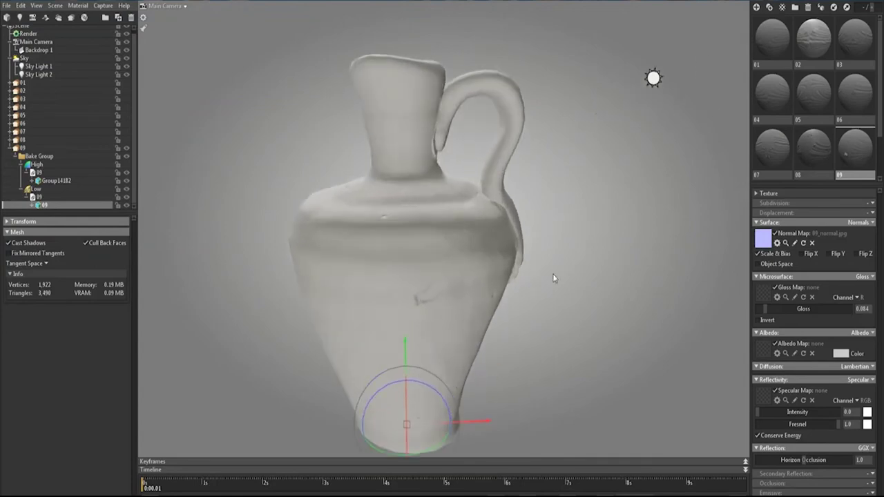
mouse_move(552, 274)
mouse_down()
mouse_move(480, 276)
mouse_move(483, 341)
mouse_move(436, 187)
mouse_move(330, 312)
mouse_up()
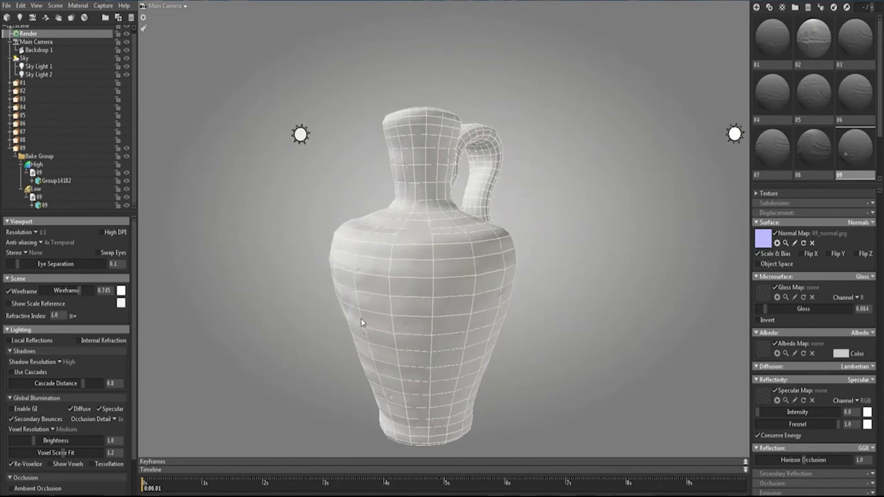
- Turn off the wireframe, select the Low group to show its skew cage, and zoom to the handle
click(8, 290)
click(33, 189)
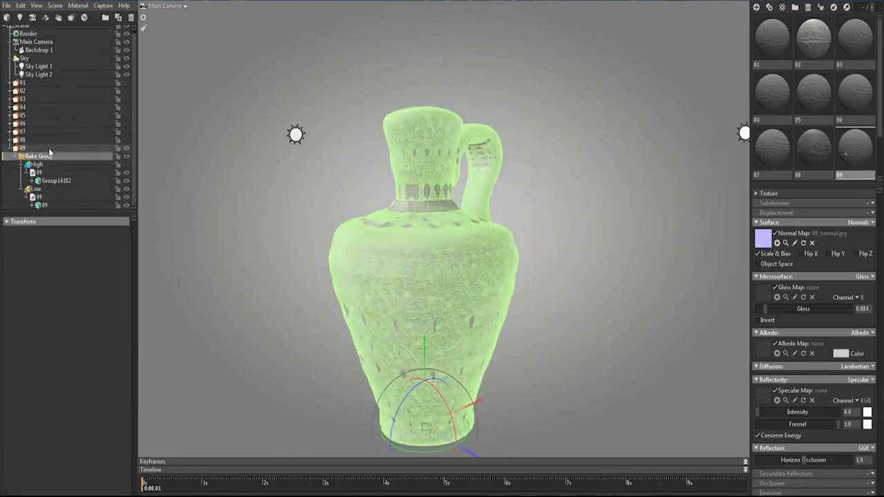
scroll(415, 295, up, 3)
mouse_move(414, 295)
mouse_down()
mouse_move(442, 272)
mouse_move(462, 292)
mouse_move(405, 300)
mouse_move(286, 280)
mouse_move(449, 220)
mouse_up()
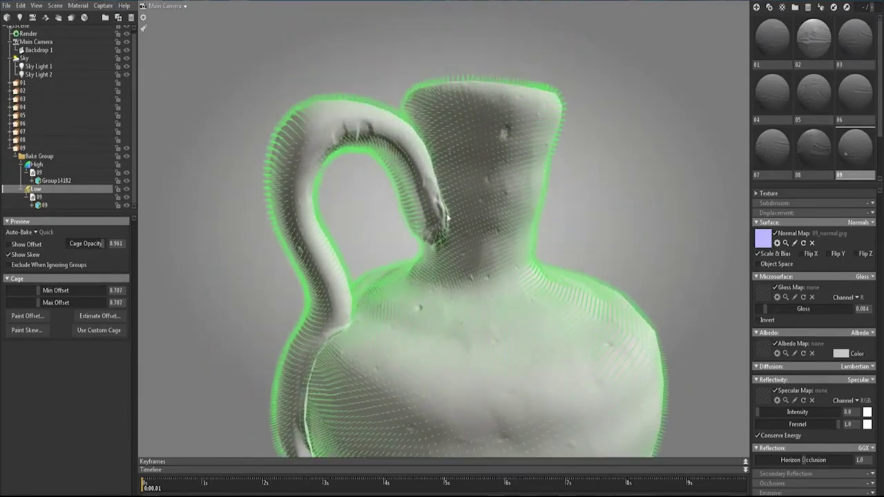
scroll(449, 290, up, 5)
scroll(449, 285, down, 3)
mouse_move(446, 267)
mouse_down()
mouse_move(450, 241)
mouse_move(633, 223)
mouse_move(490, 250)
mouse_move(451, 247)
mouse_move(532, 249)
mouse_move(461, 231)
mouse_move(459, 212)
mouse_move(449, 256)
mouse_move(456, 228)
mouse_move(474, 239)
mouse_up()
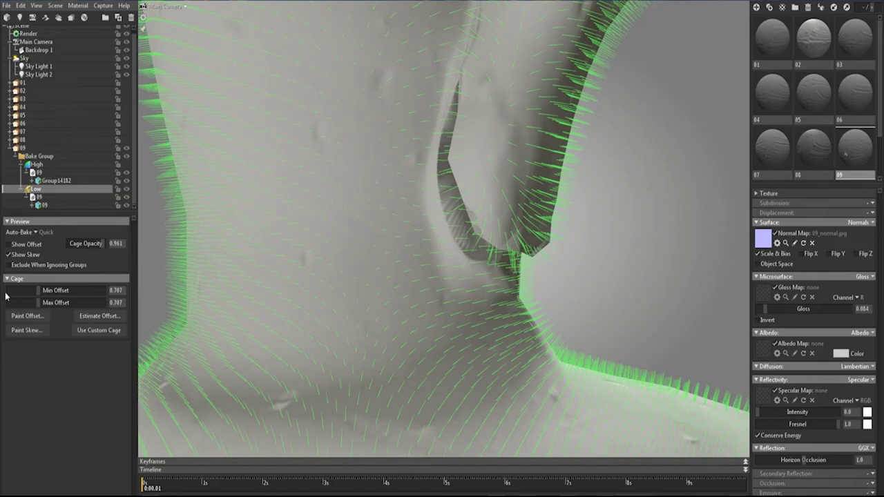
- Paint skew strokes along the handle-neck crease on the Low cage, then finish with Done
click(29, 332)
mouse_move(442, 182)
mouse_down()
mouse_move(474, 256)
mouse_move(443, 182)
mouse_move(569, 247)
mouse_move(438, 237)
mouse_up()
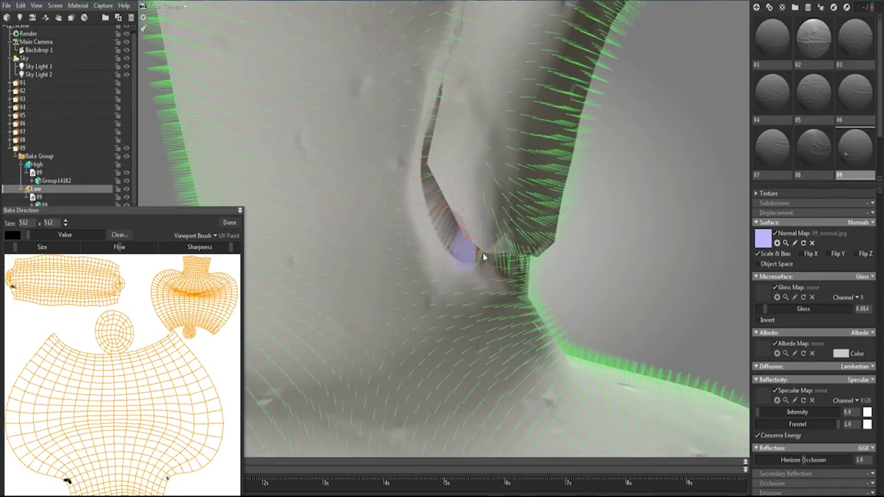
alt+drag(482, 253, 396, 236)
key(f)
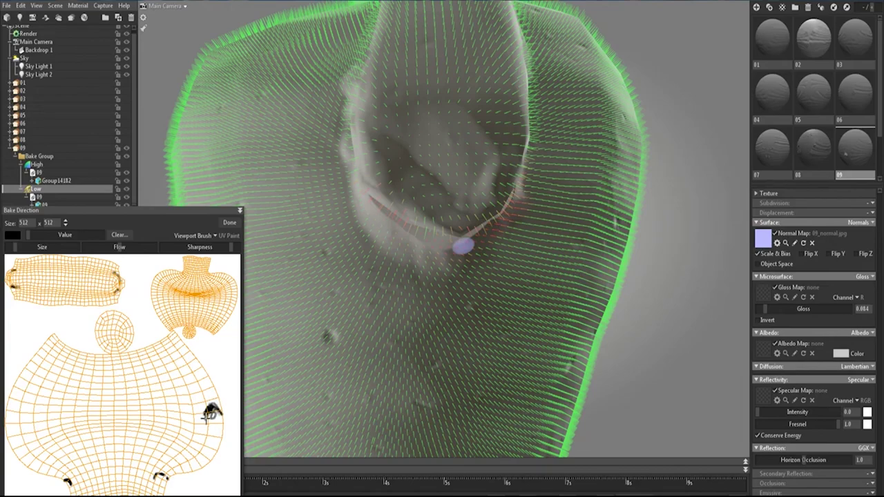
mouse_move(470, 263)
alt+mouse_down()
mouse_move(485, 260)
mouse_move(391, 335)
alt+mouse_up()
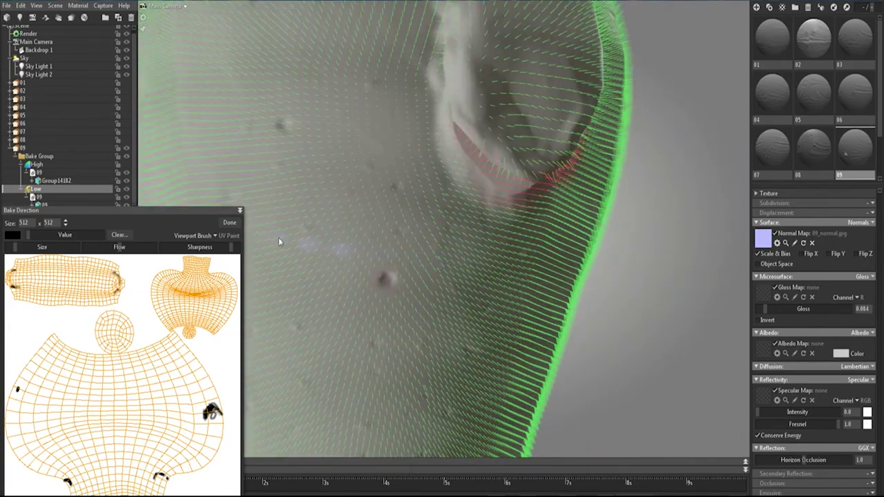
click(229, 222)
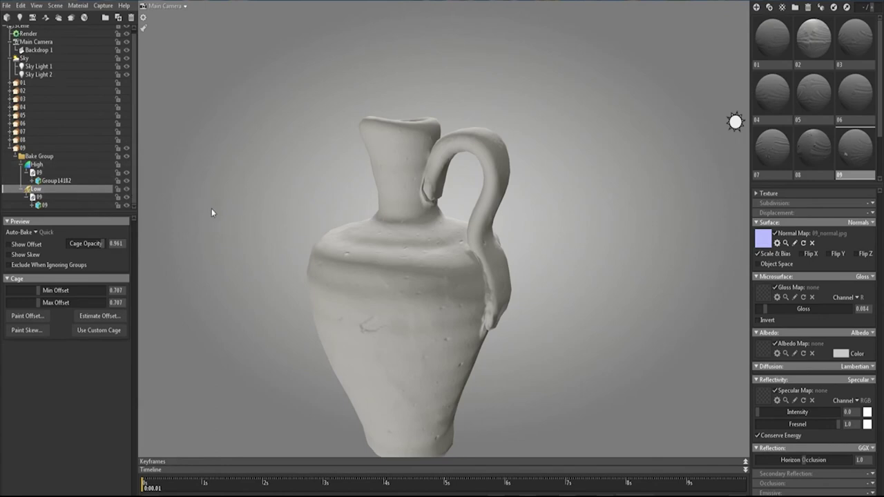
mouse_move(212, 208)
mouse_down()
mouse_move(248, 234)
mouse_move(267, 206)
mouse_move(257, 160)
mouse_move(330, 215)
mouse_up()
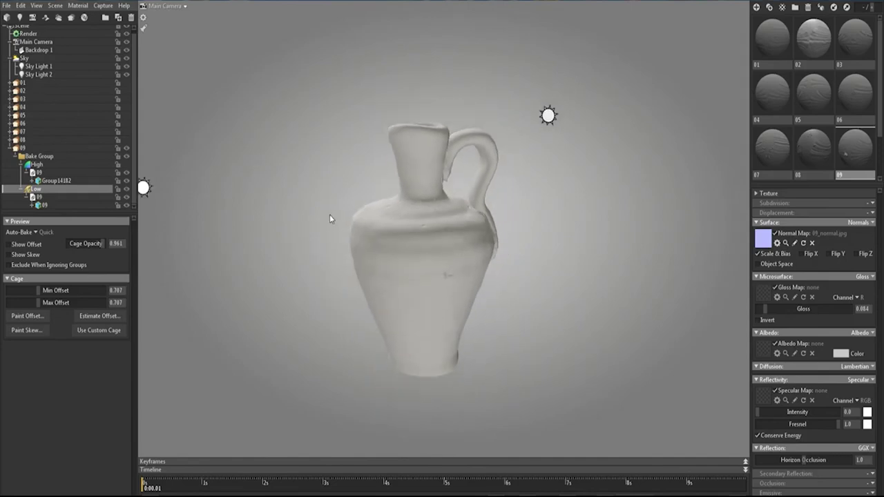